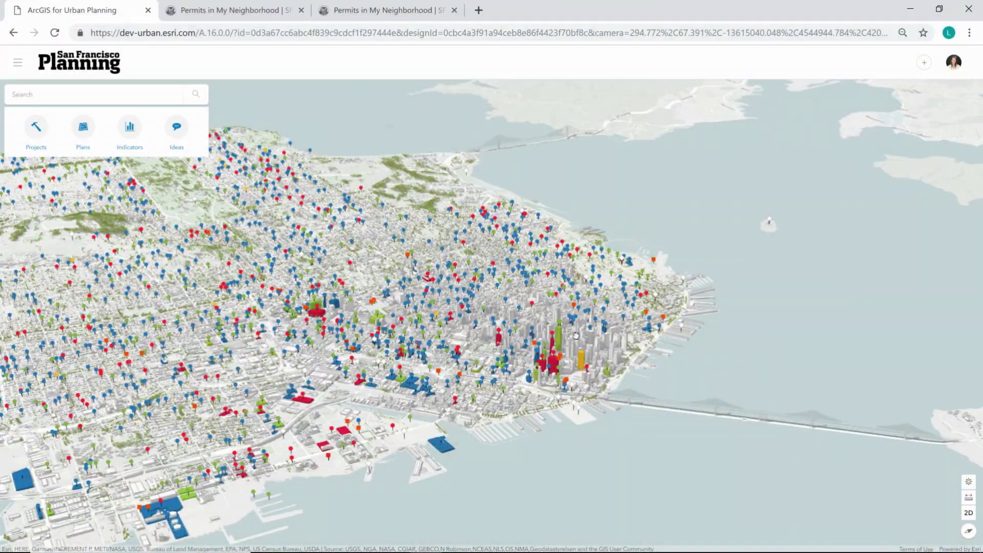
left_click_drag(576, 336, 516, 361)
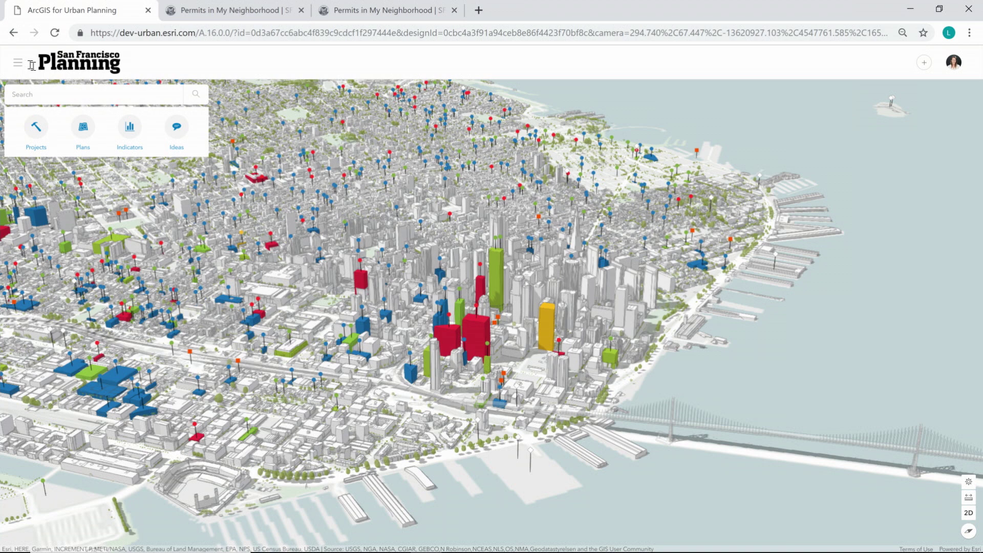
Step: Switch the city scene's basemap to Satellite
left_click(17, 63)
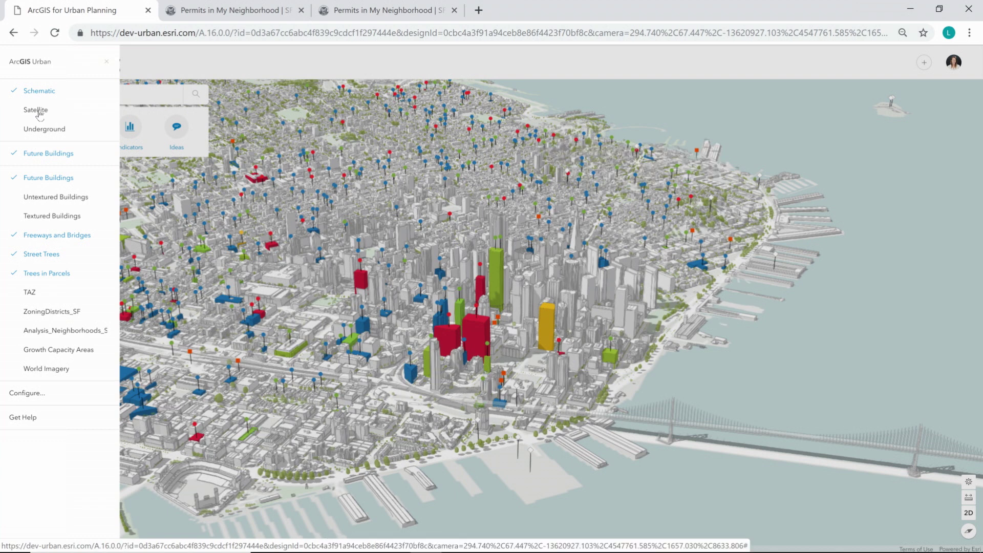
left_click(37, 110)
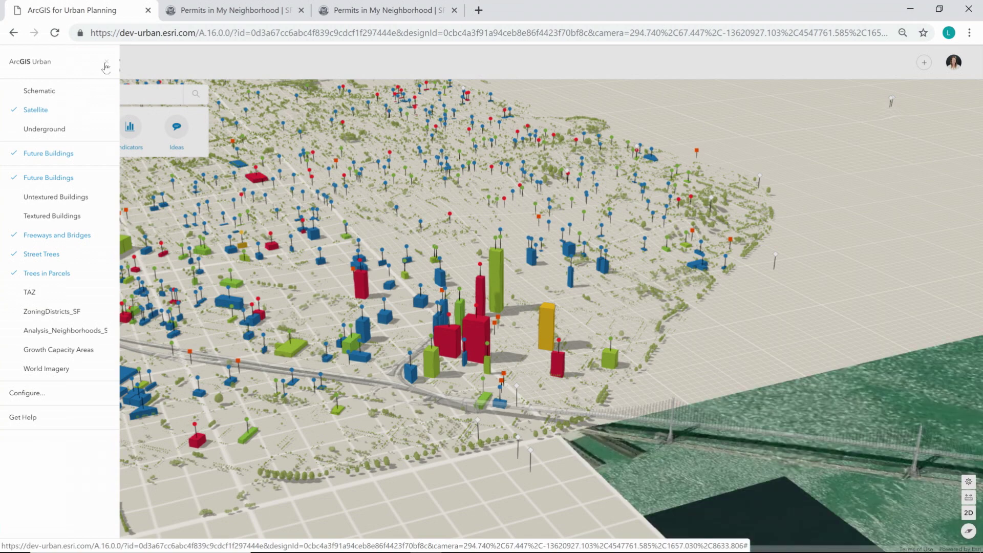
left_click(106, 65)
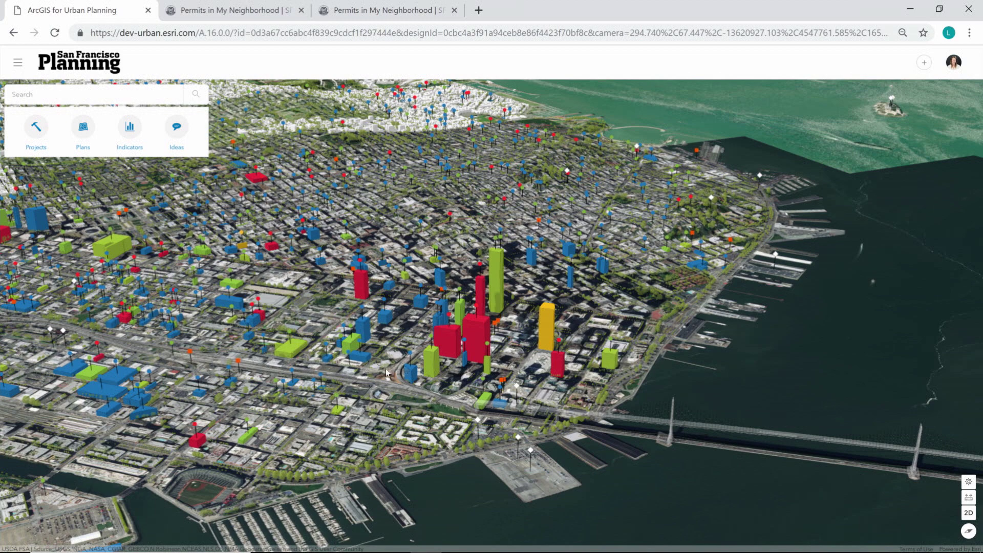
Step: Open the Chase Center Arena project from the projects list and examine its building model at the Mission Bay site
right_click_drag(418, 400, 507, 405)
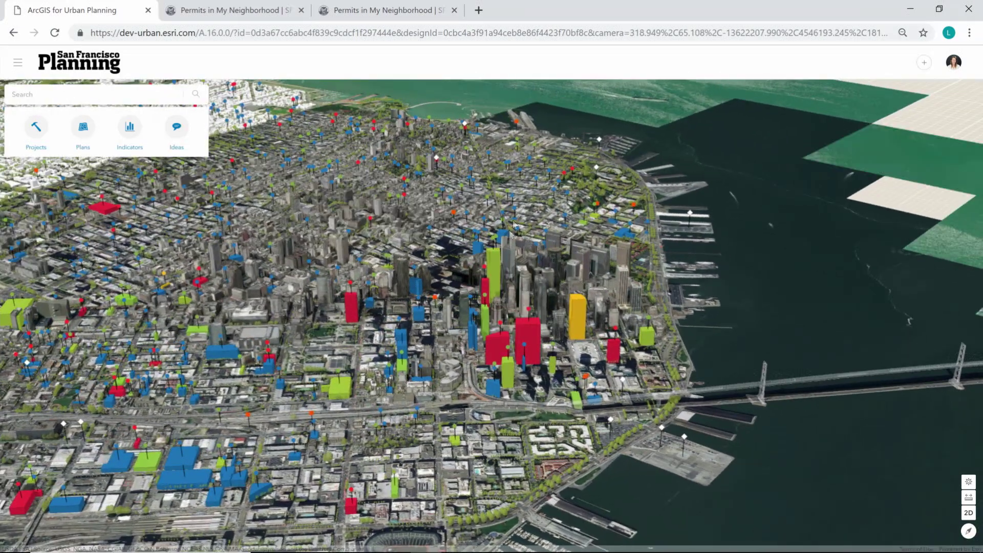
left_click_drag(547, 300, 487, 277)
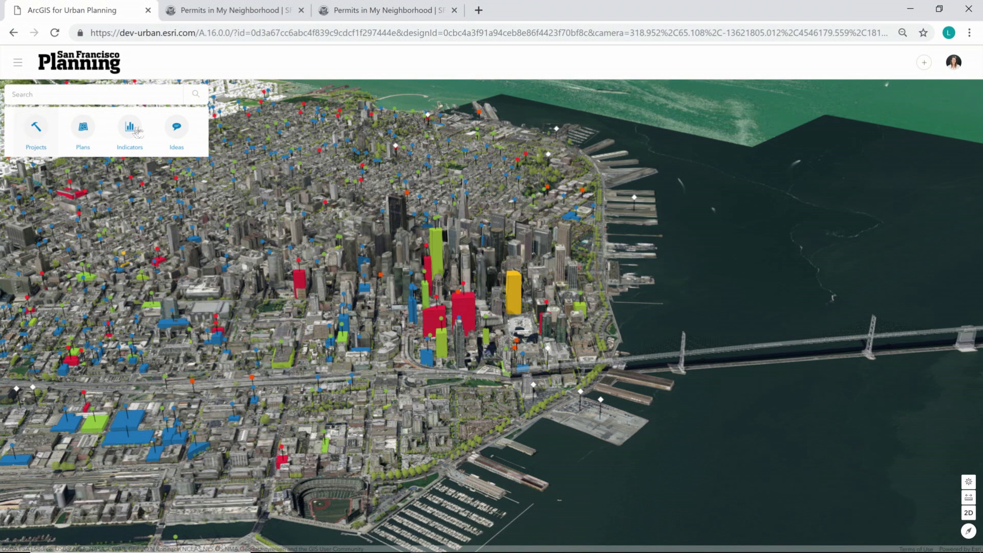
left_click(36, 129)
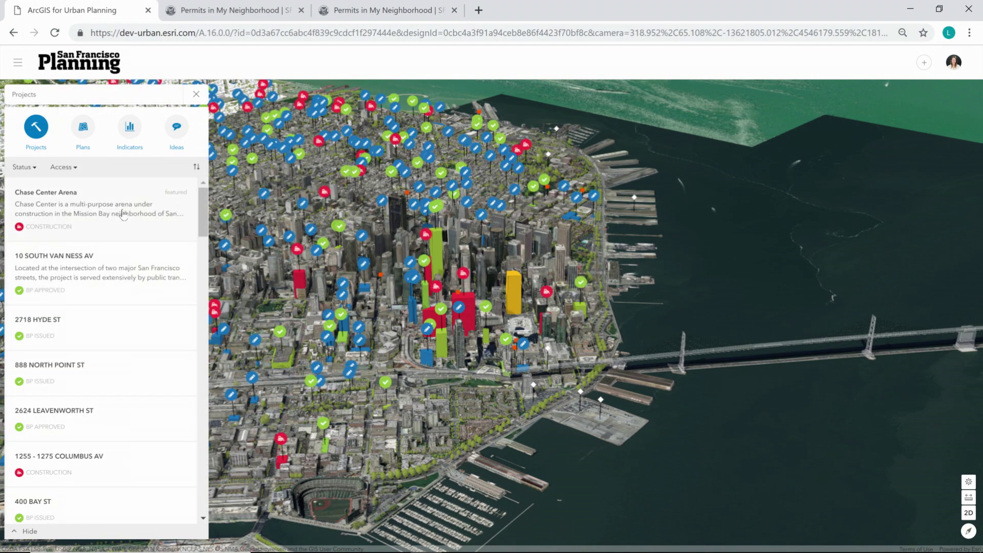
left_click(97, 208)
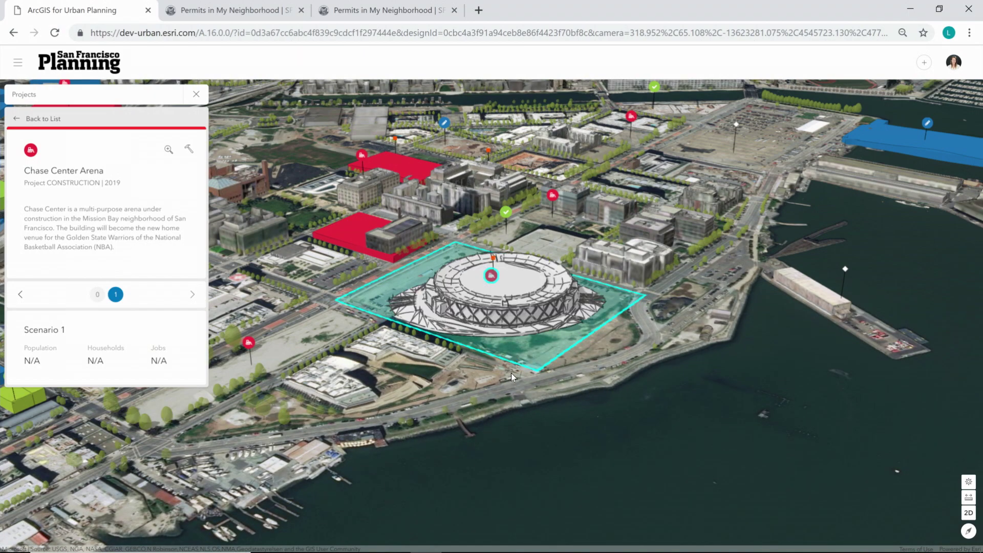
right_click_drag(539, 361, 480, 324)
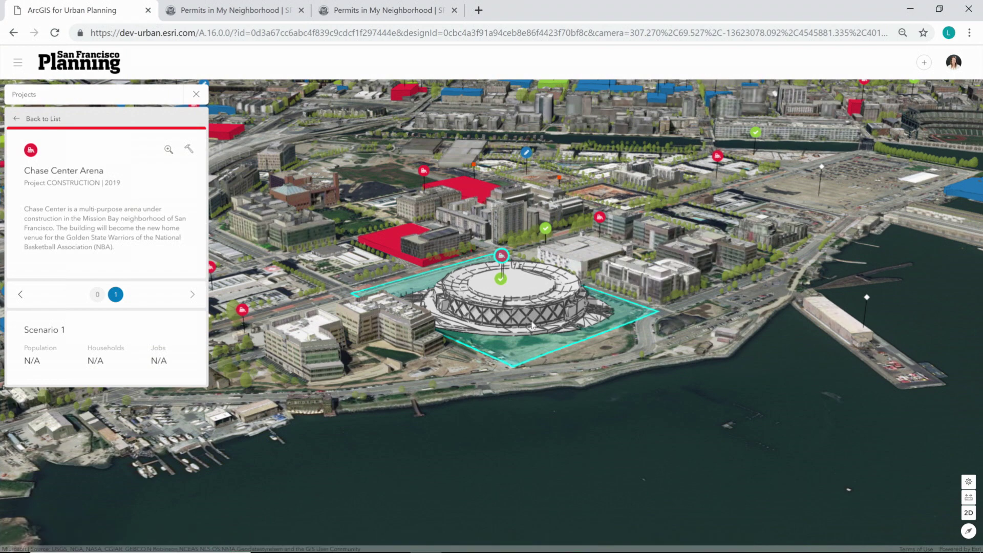
scroll(532, 333, "up", 2)
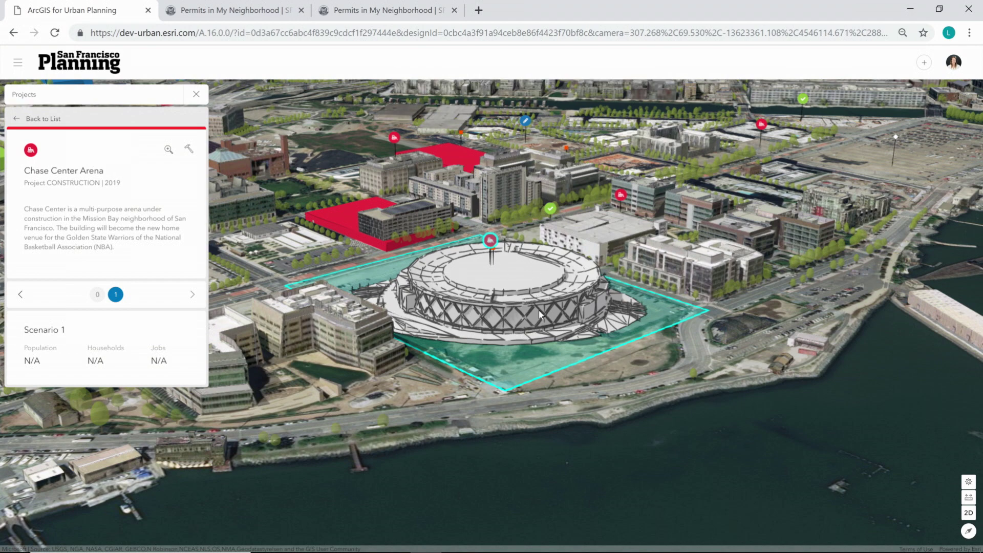
left_click_drag(508, 321, 537, 318)
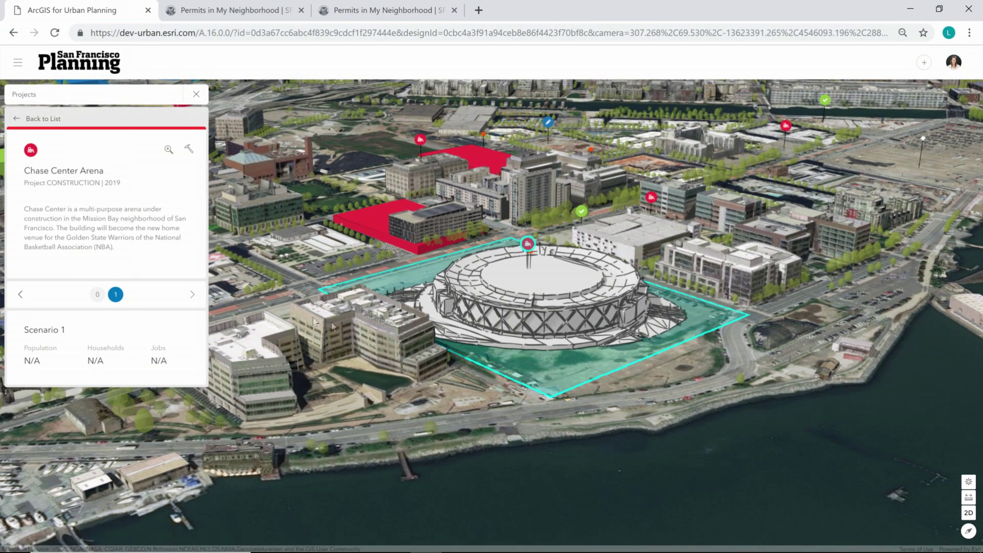
Step: Return to the overview lists, show the plans, and open the Mission Bay Plan from its marker in the scene
left_click(46, 118)
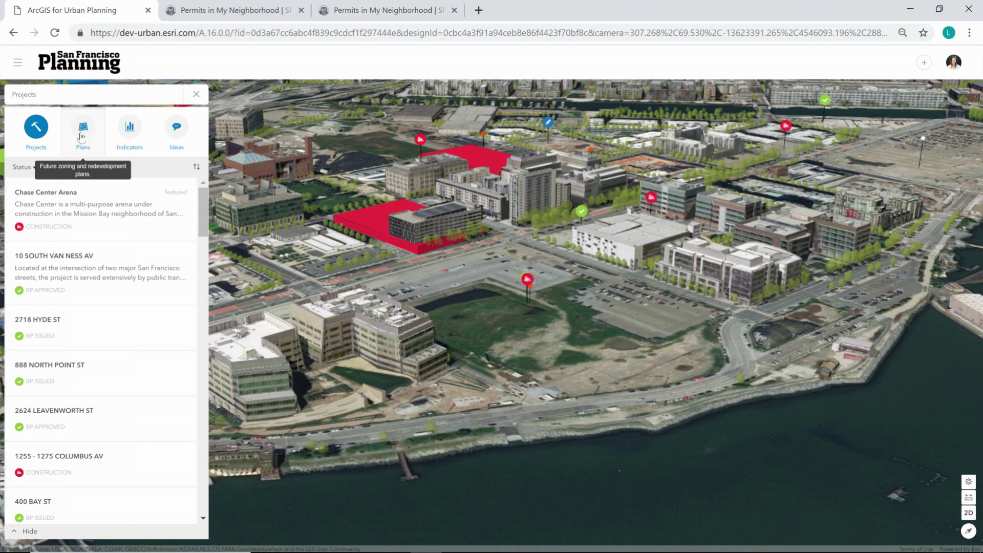
left_click(82, 131)
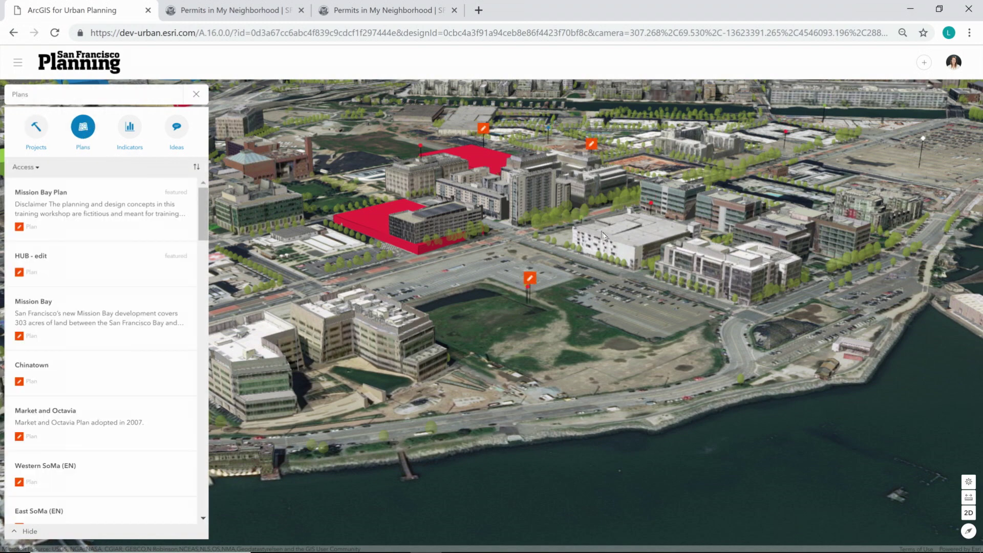
scroll(593, 255, "down", 5)
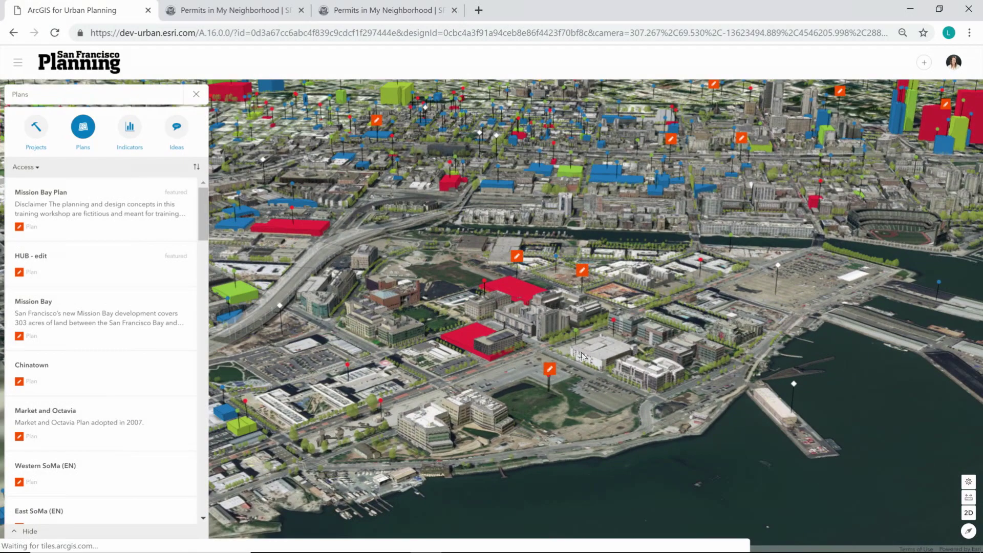
right_click_drag(581, 357, 535, 249)
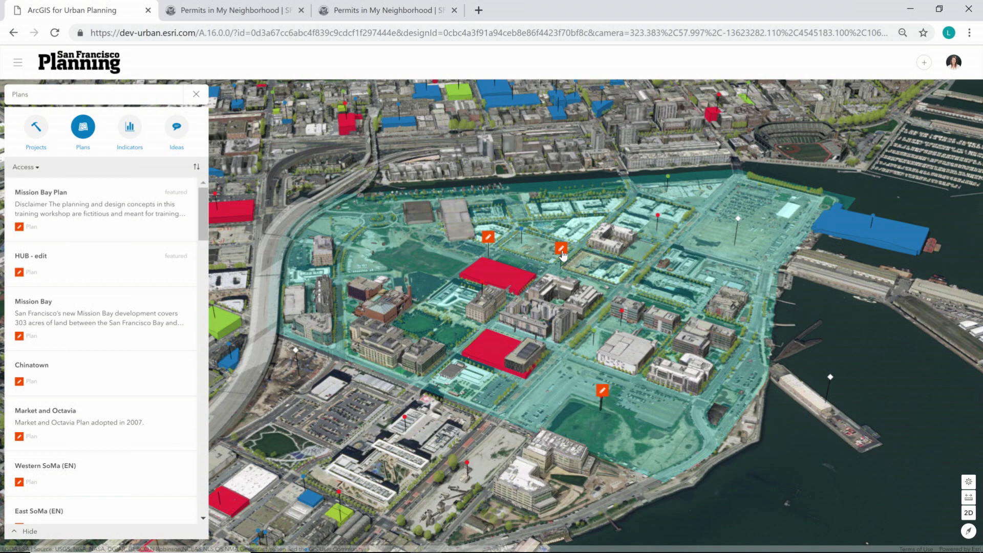
left_click(562, 250)
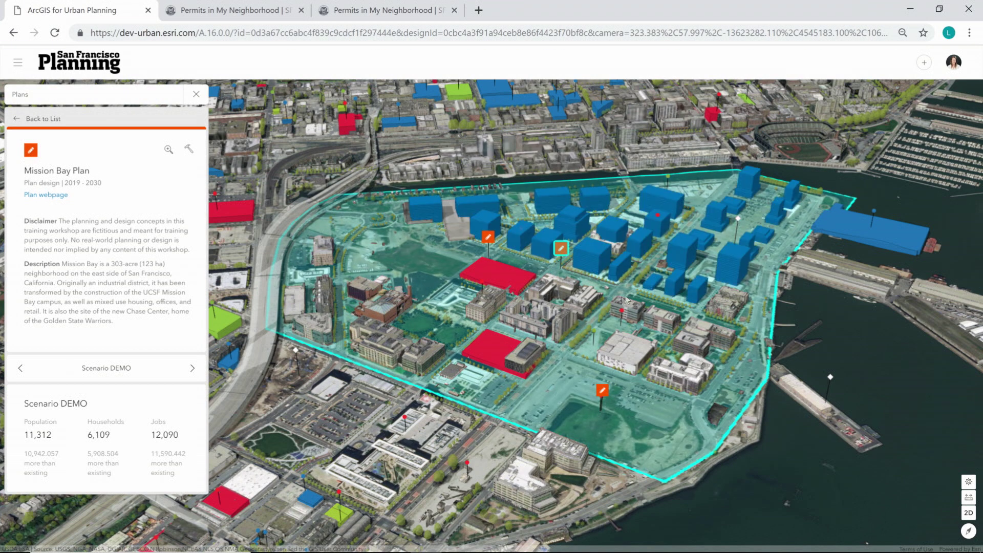
Step: Compare the Mission Bay Plan's EXAMPLE and INSTRUCTOR scenarios with Scenario DEMO, ending back on DEMO
scroll(616, 323, "up", 4)
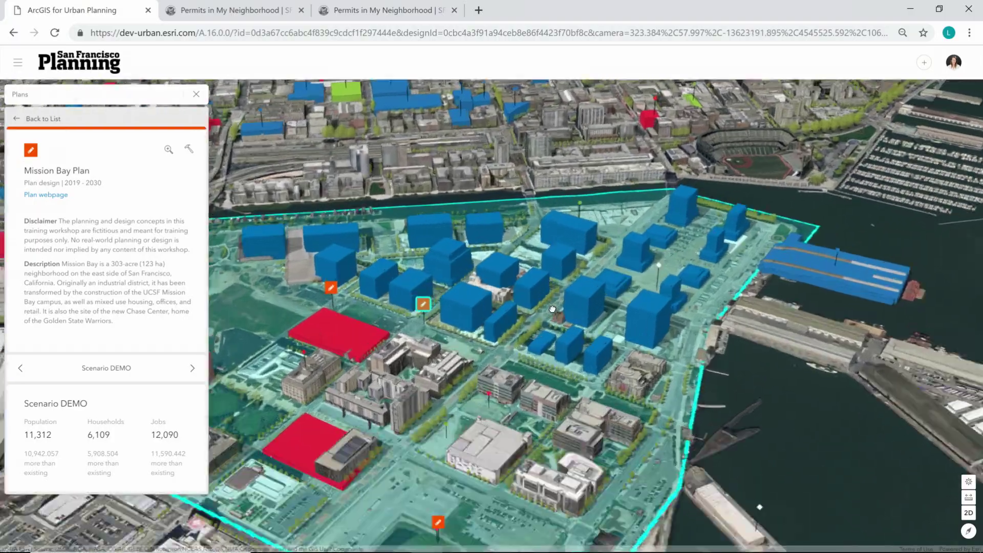
scroll(553, 310, "up", 2)
right_click_drag(537, 412, 359, 422)
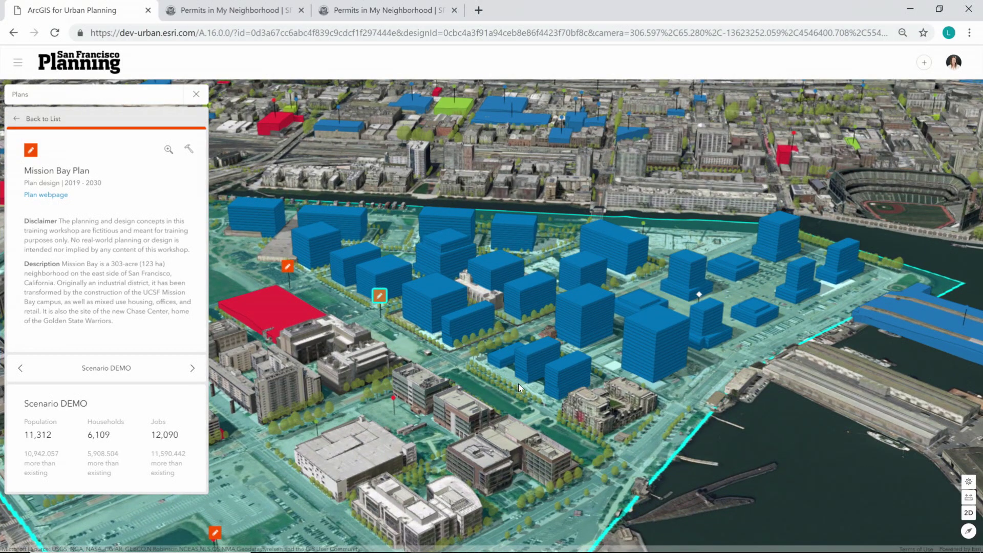
left_click_drag(548, 391, 628, 412)
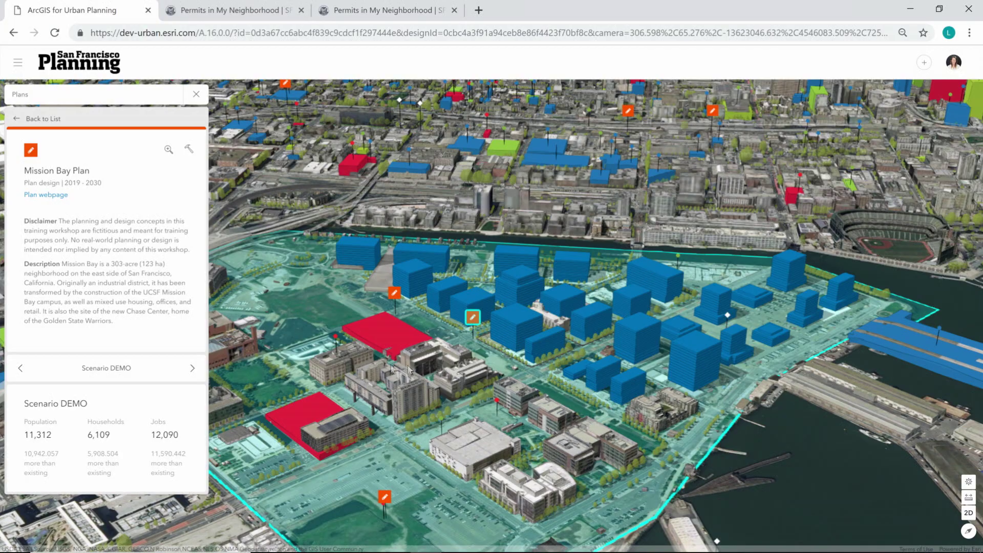
right_click_drag(576, 406, 629, 423)
left_click_drag(613, 372, 566, 365)
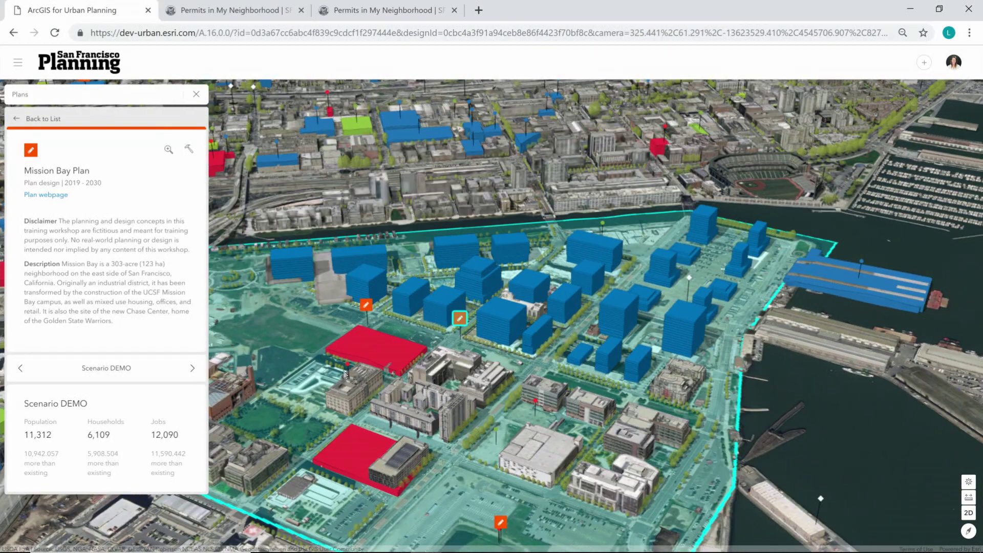
left_click(193, 369)
left_click(192, 369)
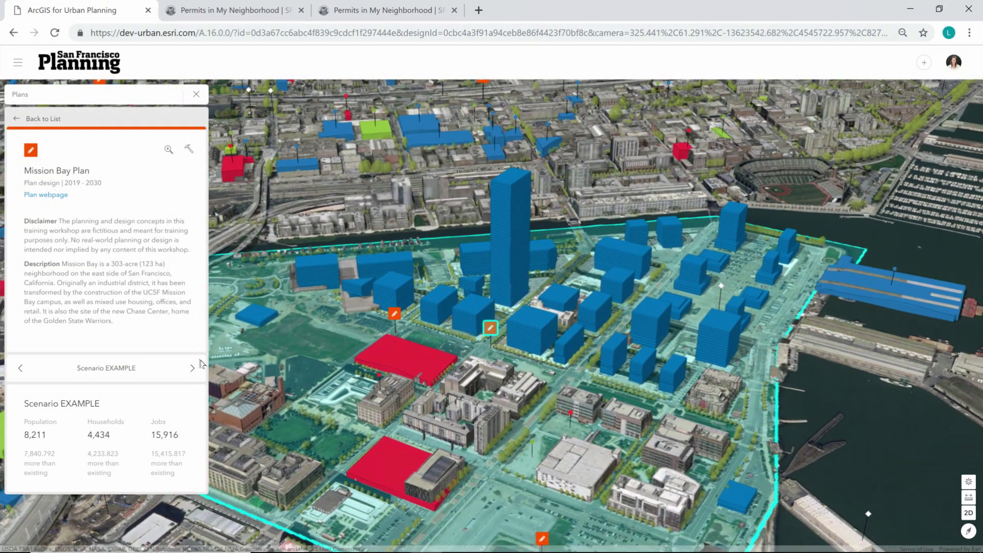
left_click(193, 368)
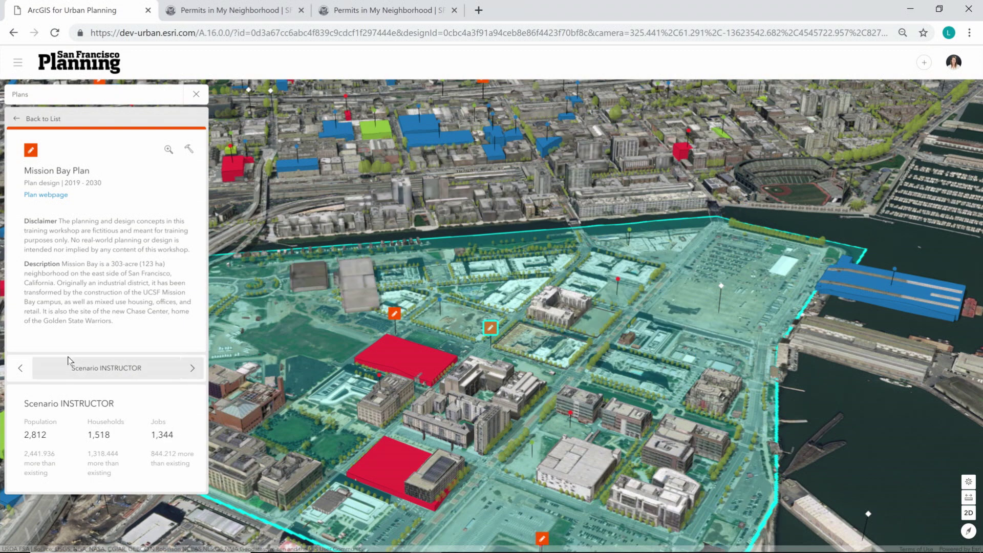
left_click(21, 369)
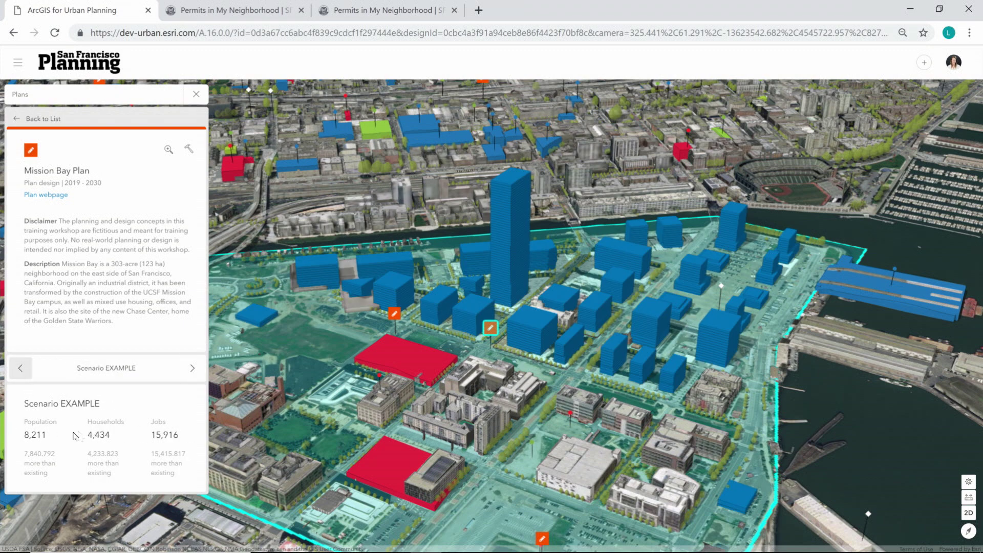
left_click(20, 369)
left_click(21, 369)
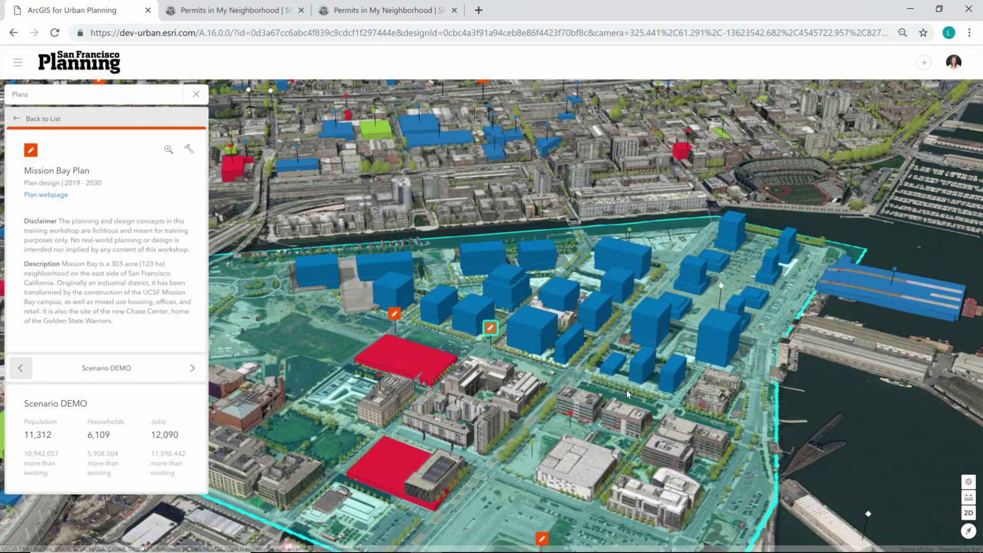
Step: Open Scenario DEMO of the Mission Bay Plan for editing in Plan Designer and display its dashboard
left_click_drag(622, 394, 563, 421)
right_click_drag(563, 421, 487, 396)
left_click_drag(489, 394, 504, 389)
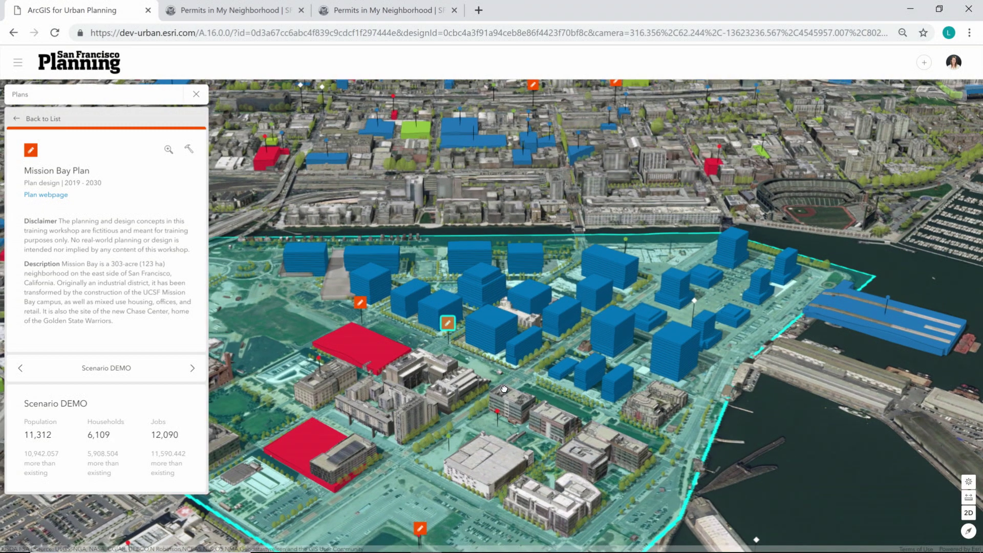
left_click(189, 149)
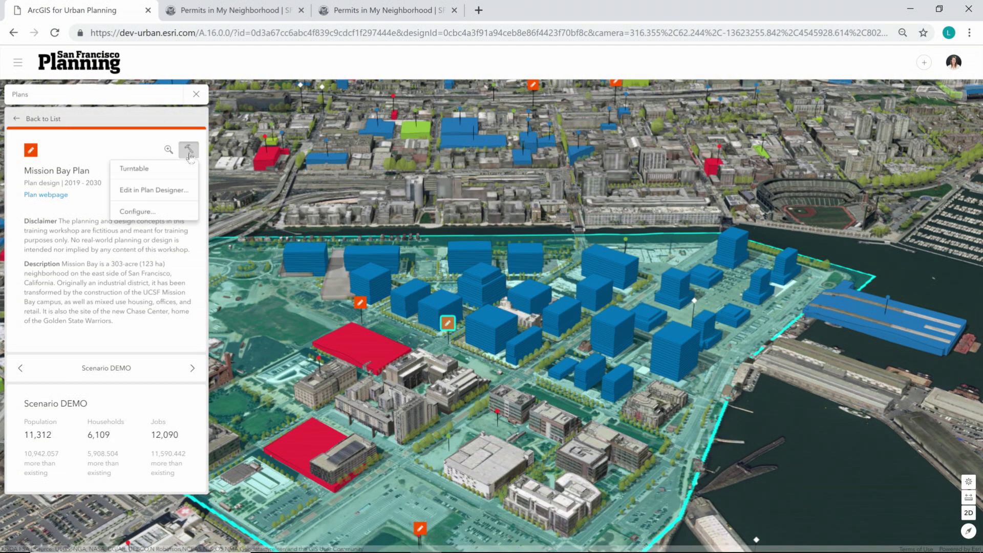
left_click(163, 191)
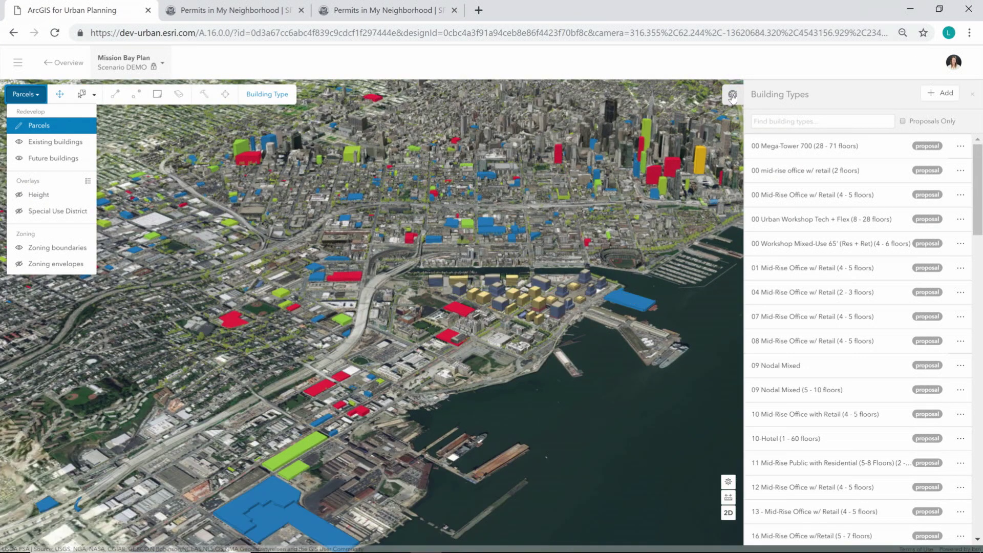
left_click(733, 96)
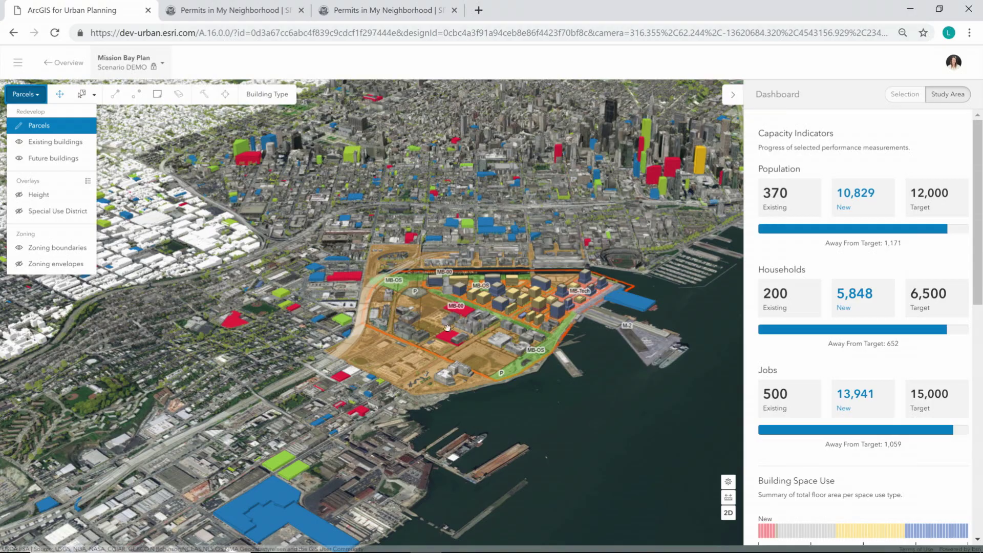
Step: Examine the planned Mission Bay buildings up close and review the Building Space Use summary for the study area
scroll(449, 328, "up", 5)
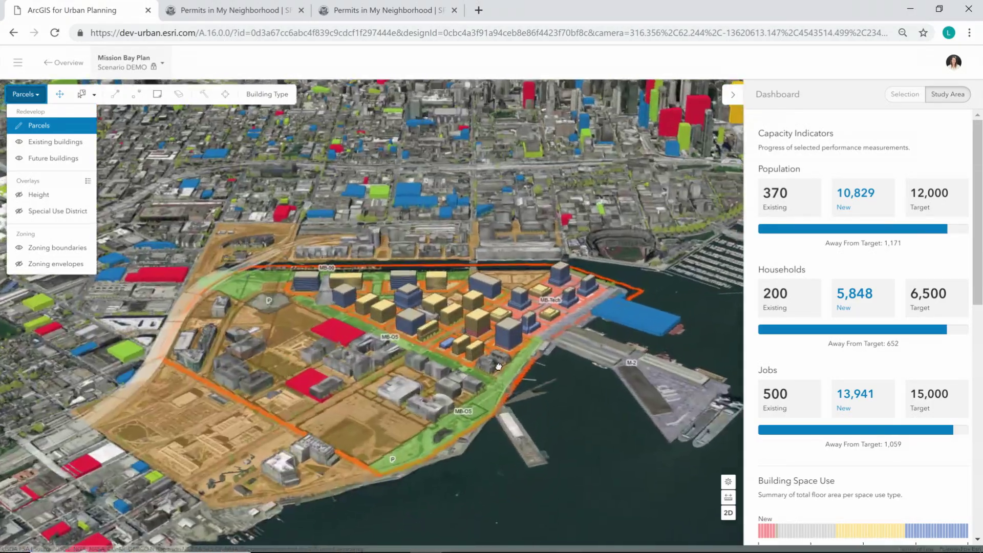
scroll(499, 366, "up", 5)
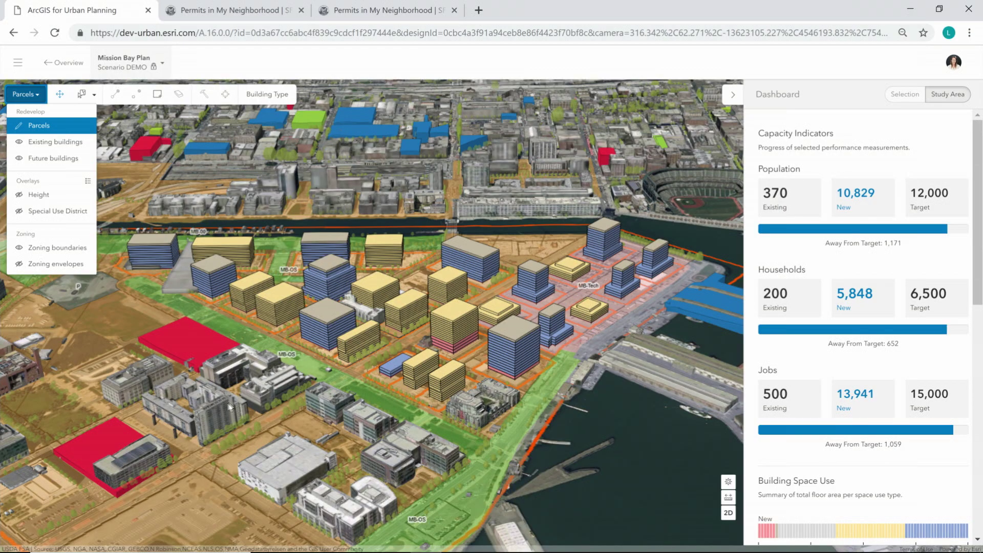
right_click_drag(250, 366, 474, 383)
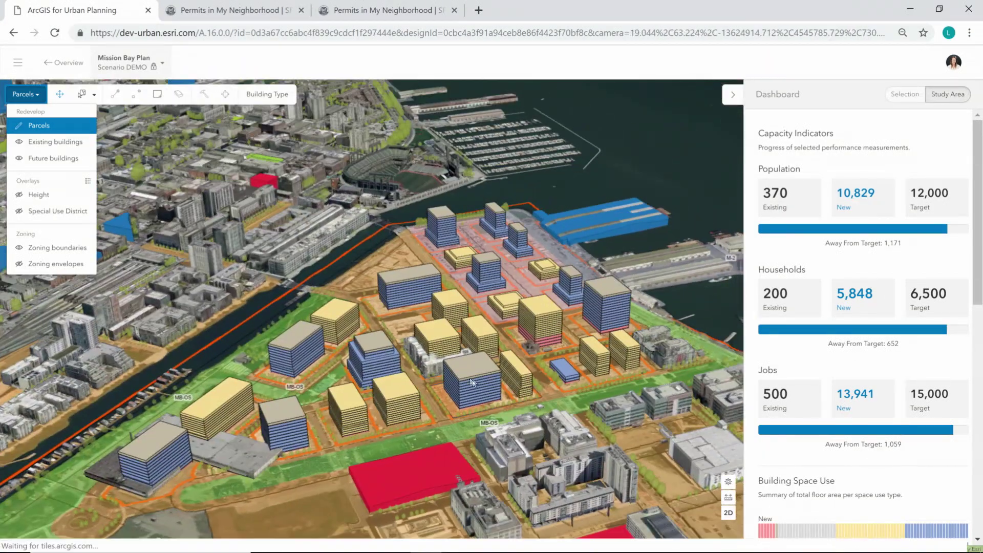
right_click_drag(420, 360, 463, 337)
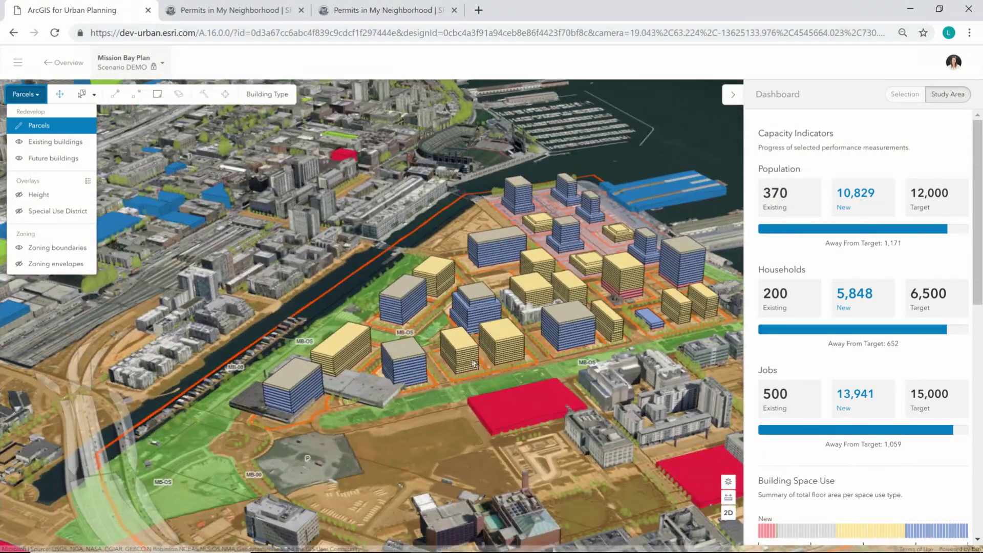
scroll(441, 327, "up", 5)
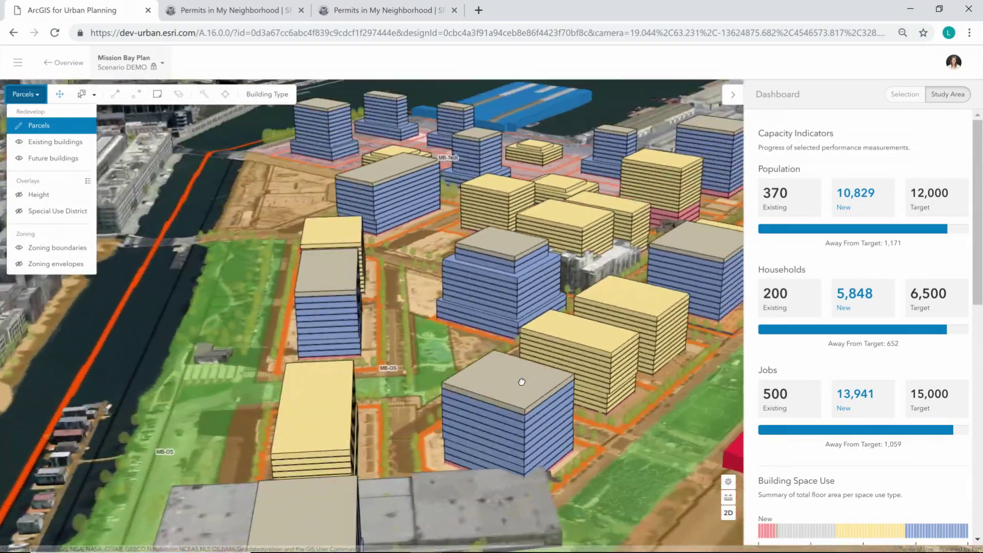
right_click_drag(522, 382, 509, 342)
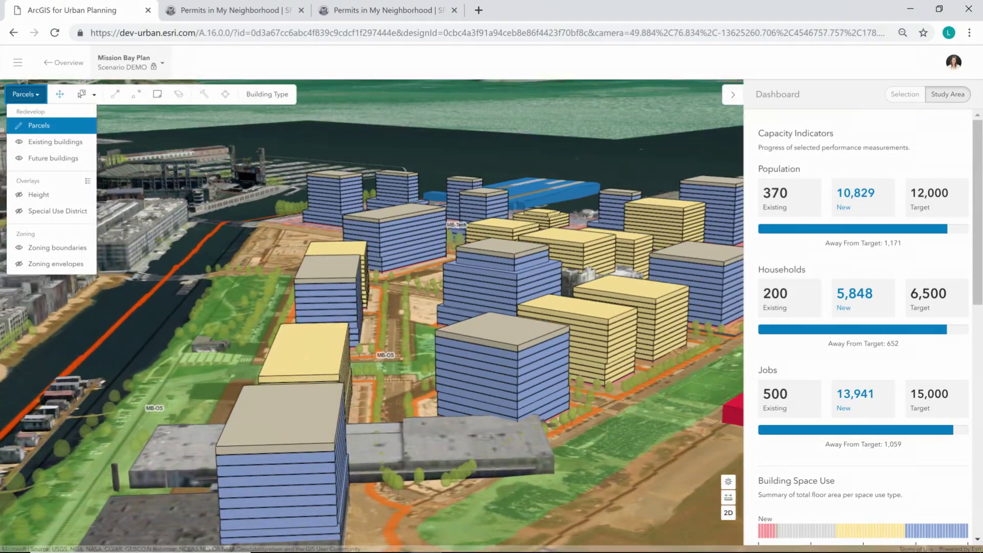
left_click_drag(980, 238, 979, 323)
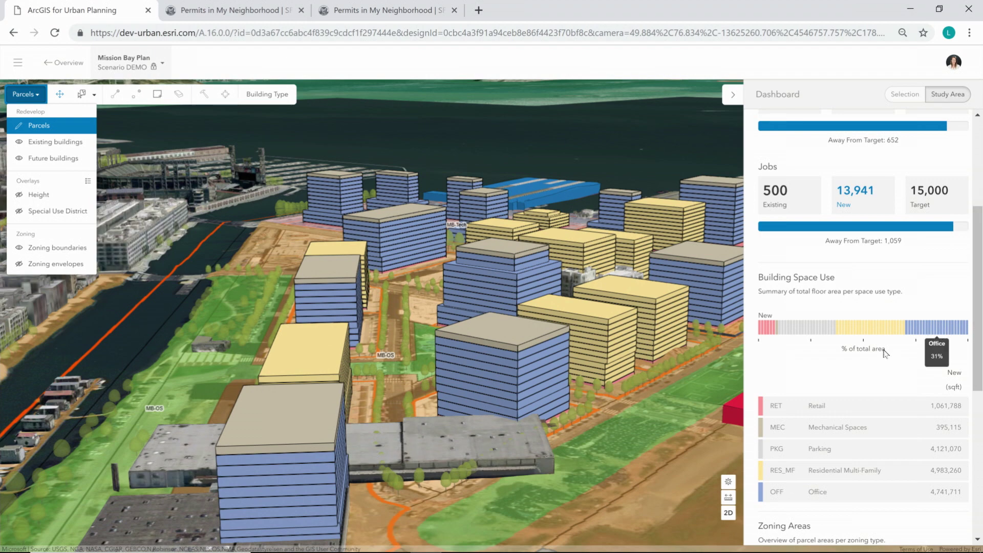
Step: Review the study area's Building Space Use shares and capacity indicators, and examine the planned Mission Bay buildings from above
mouse_move(874, 329)
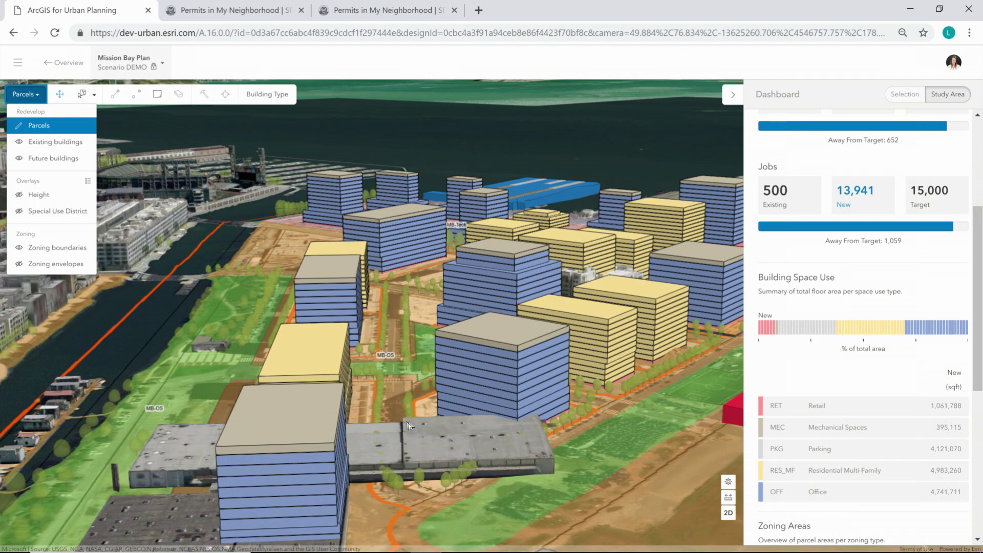
right_click_drag(387, 430, 459, 446)
scroll(863, 328, "up", 4)
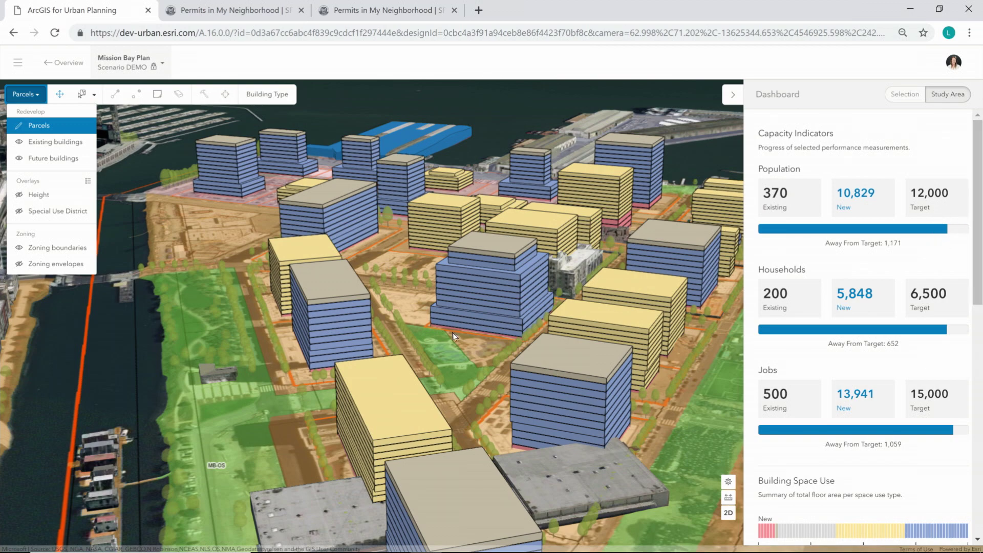
scroll(475, 366, "down", 5)
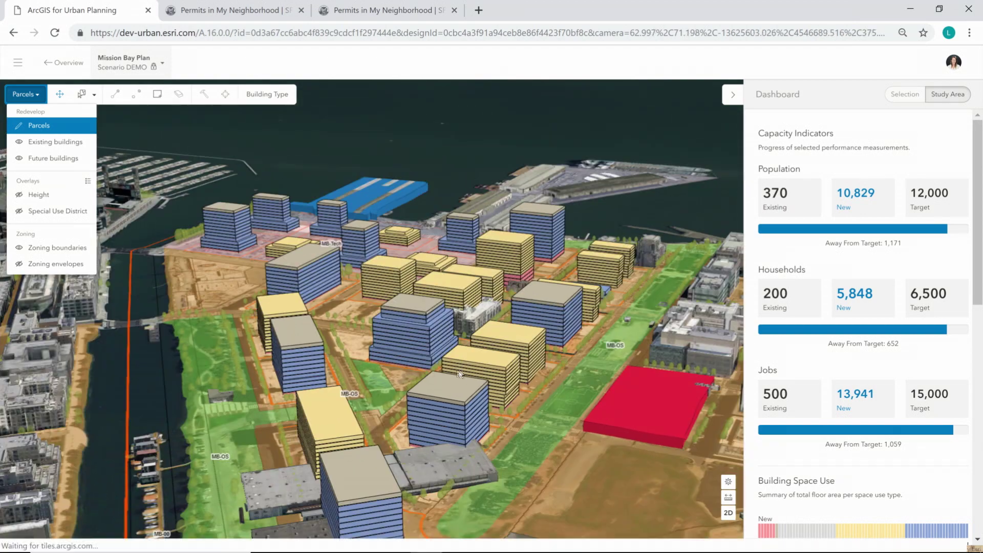
right_click_drag(460, 374, 438, 394)
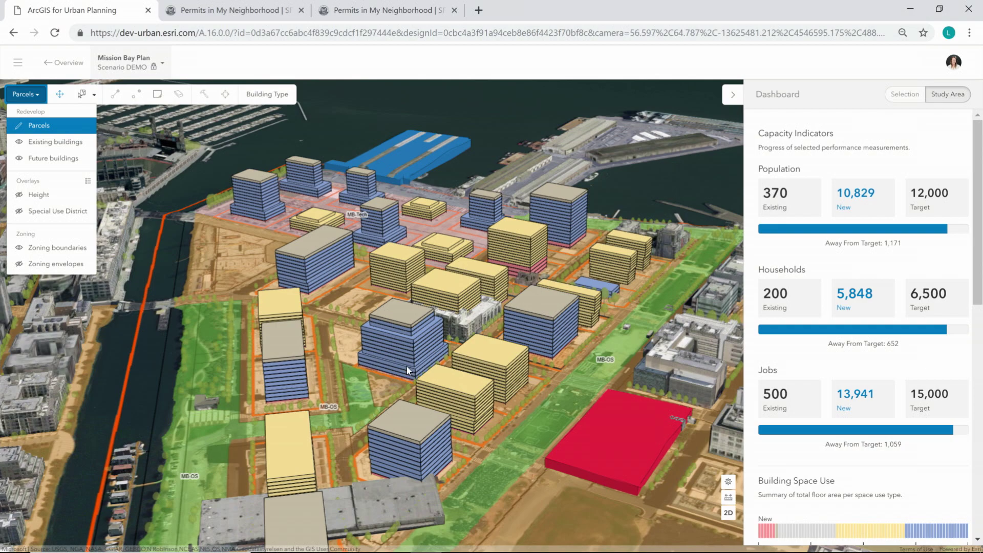
Step: Change the stepped mid-rise office building in the middle of the Mission Bay site to the High-Rise Residential building type
scroll(357, 394, "up", 5)
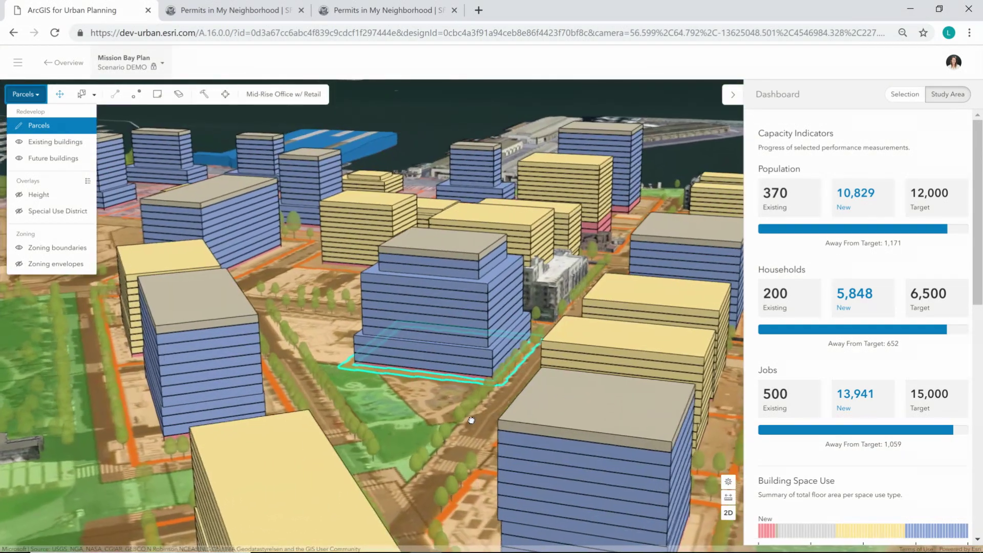
right_click_drag(471, 421, 441, 440)
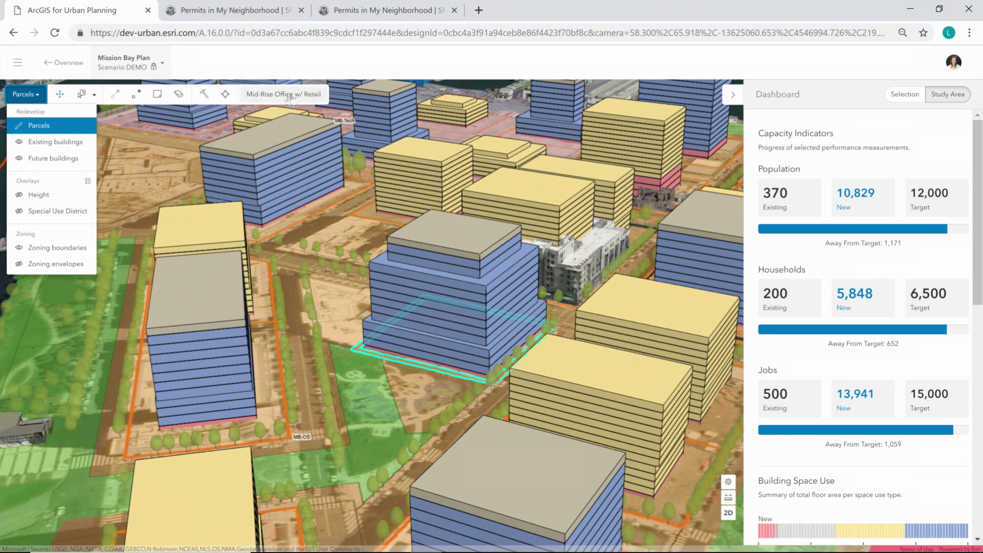
left_click(311, 95)
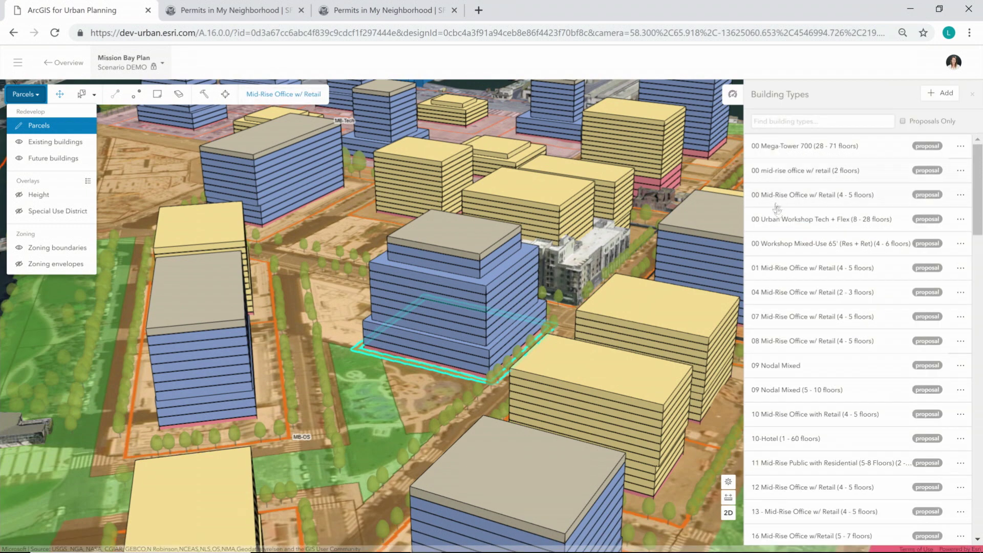
scroll(828, 354, "down", 10)
scroll(828, 354, "down", 5)
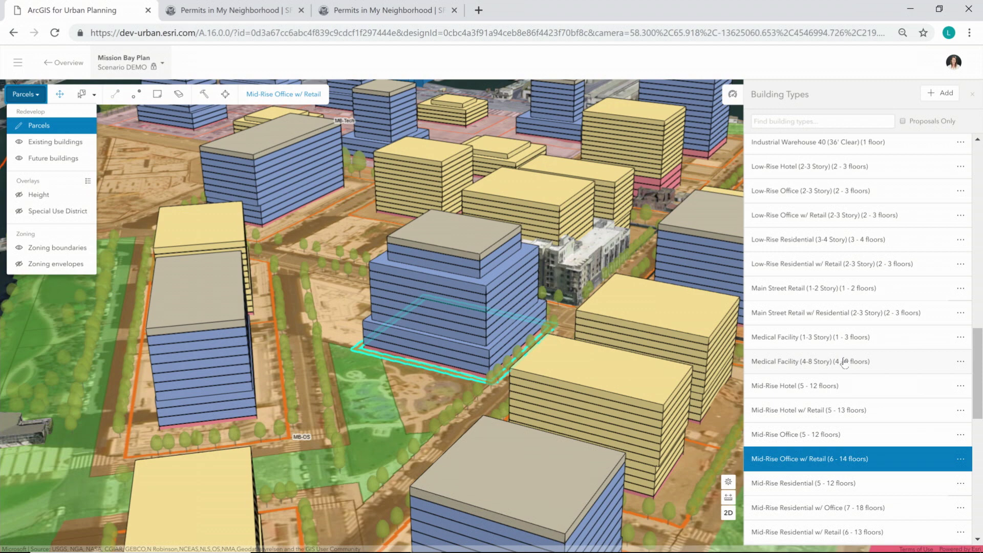
scroll(842, 343, "up", 5)
left_click_drag(823, 203, 547, 378)
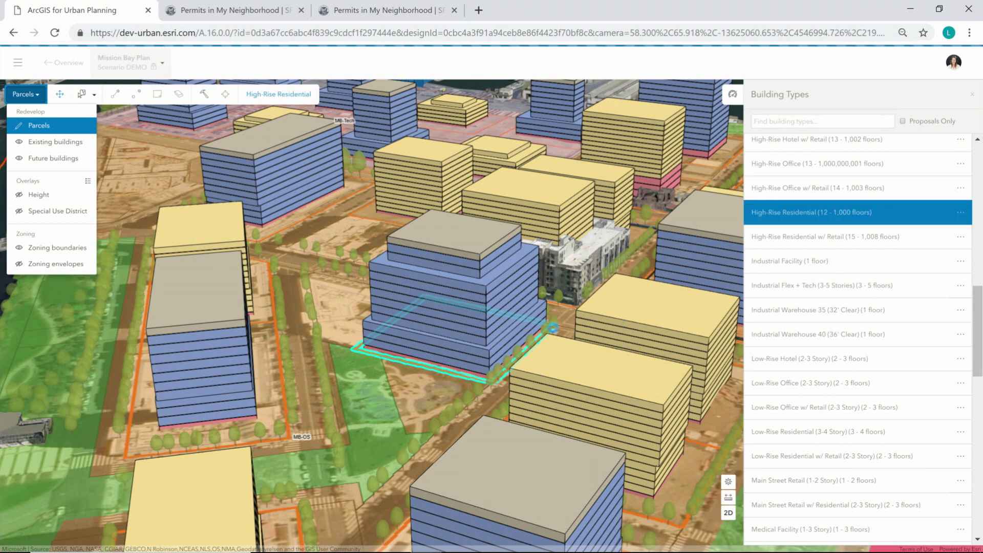
Step: Return to the study area dashboard and check the capacity indicators alongside the redeveloped residential parcel in the scene
left_click(733, 94)
scroll(501, 423, "down", 5)
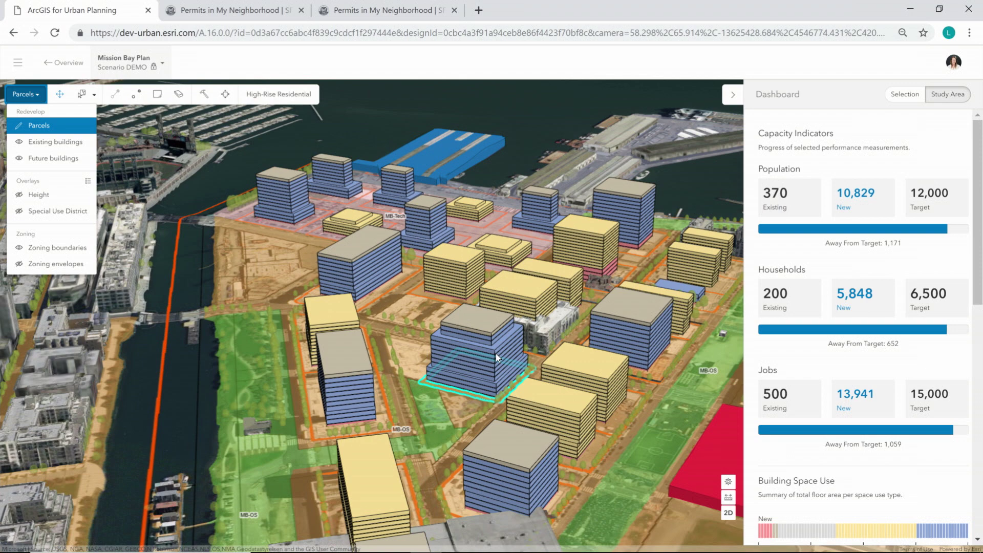
left_click(496, 354)
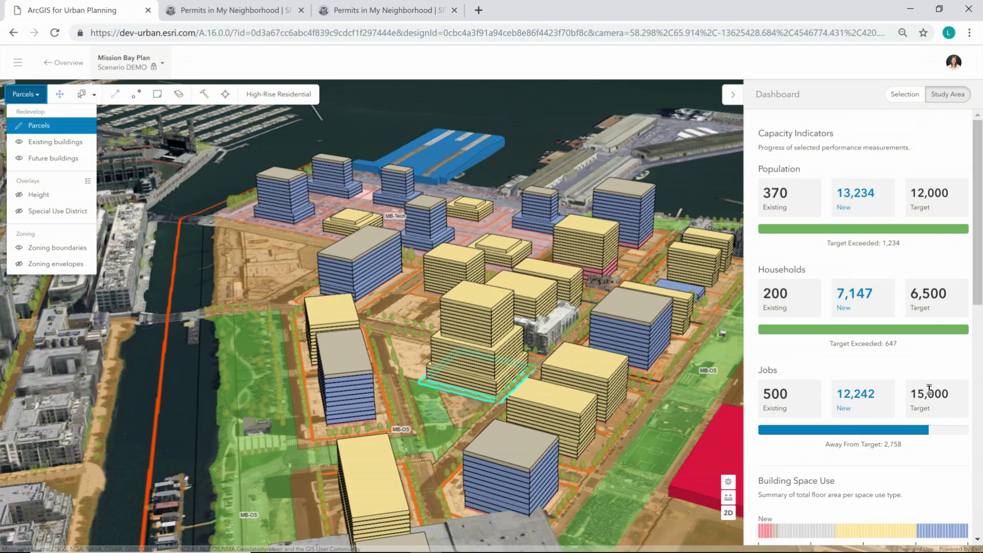
right_click_drag(563, 422, 487, 435)
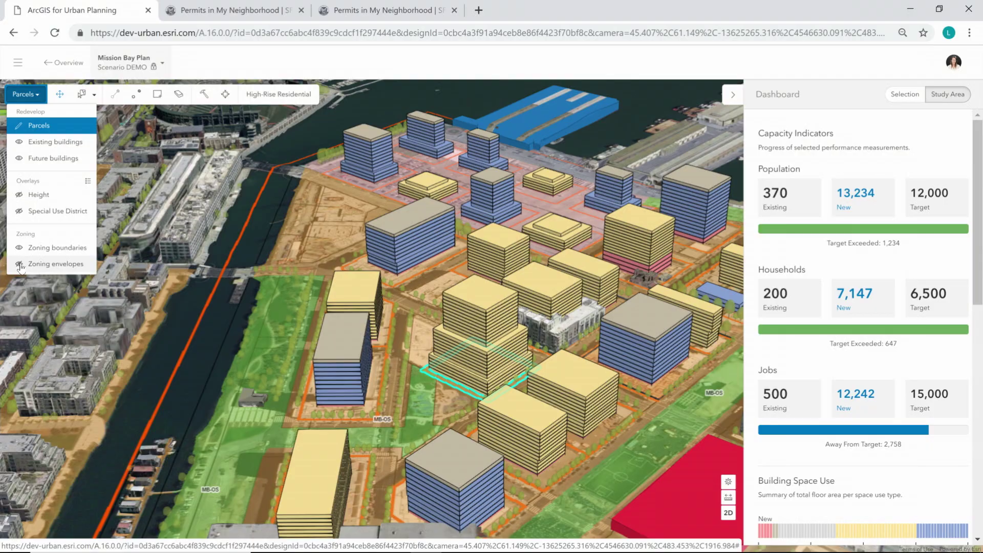
Step: Show the zoning envelope for the selected high-rise residential parcel and examine it from several angles
left_click(20, 265)
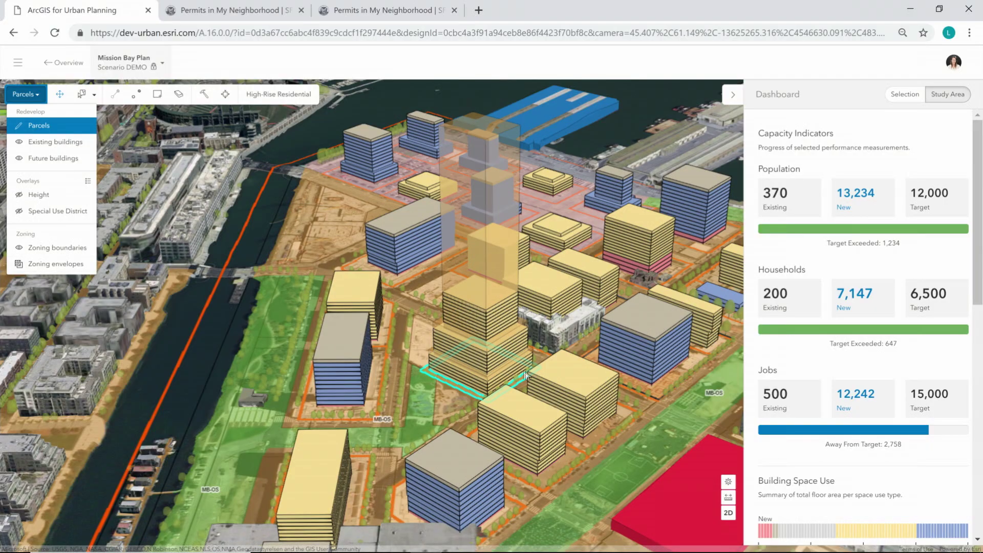
right_click_drag(534, 392, 570, 389)
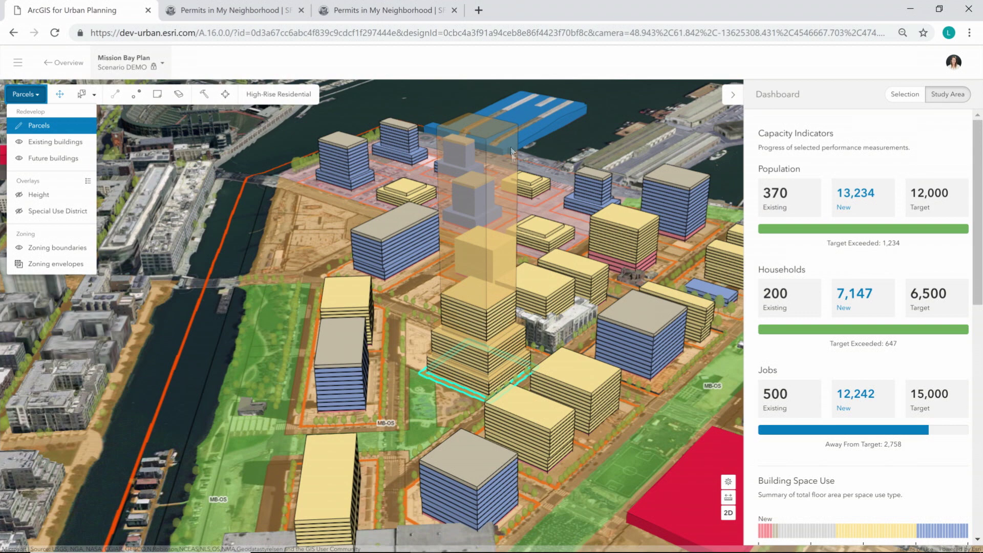
left_click_drag(528, 401, 507, 402)
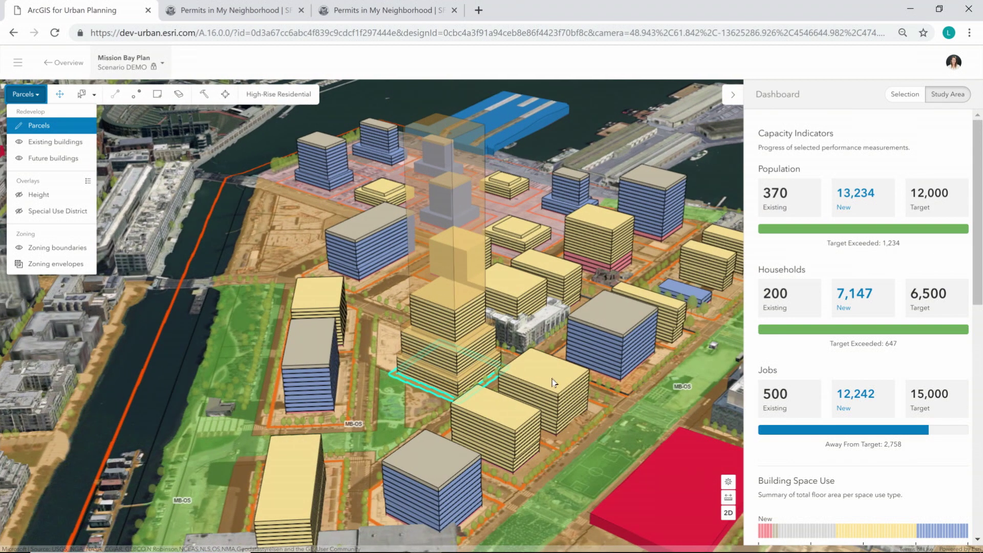
right_click_drag(548, 380, 484, 384)
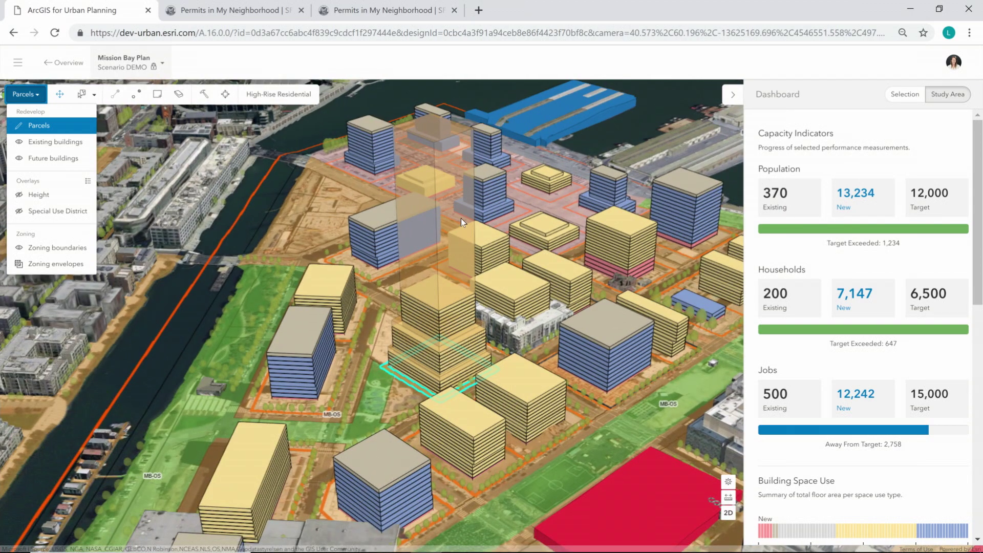
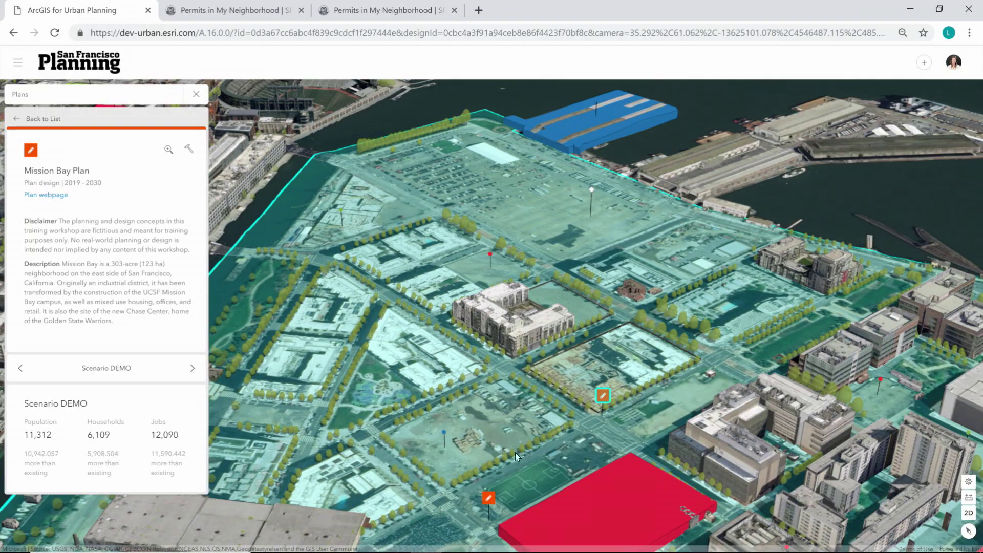
Step: Leave the Mission Bay Plan and open the Urban Indicators - Population Change (U.S. only) indicator
scroll(497, 370, "down", 3)
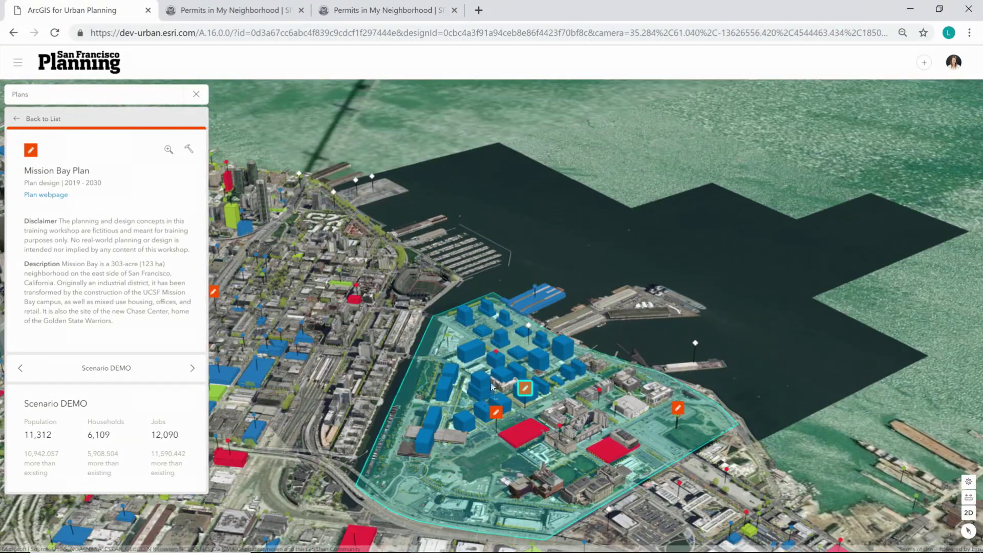
left_click_drag(470, 427, 473, 360)
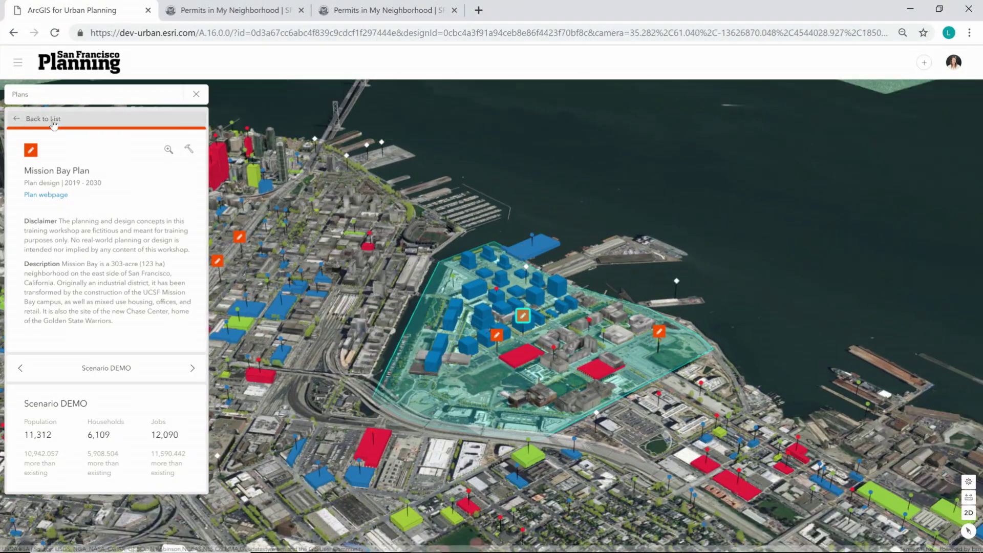
left_click(53, 122)
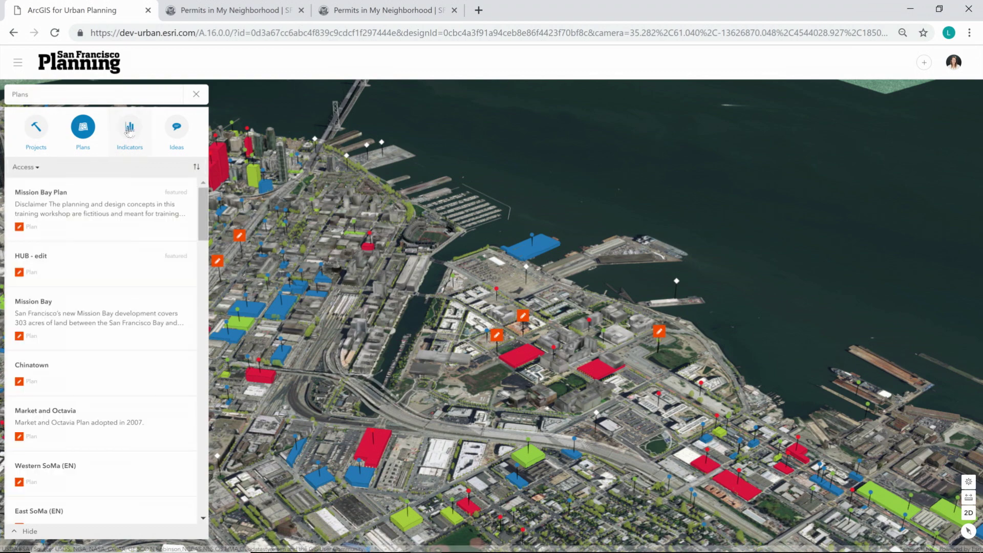
left_click(137, 128)
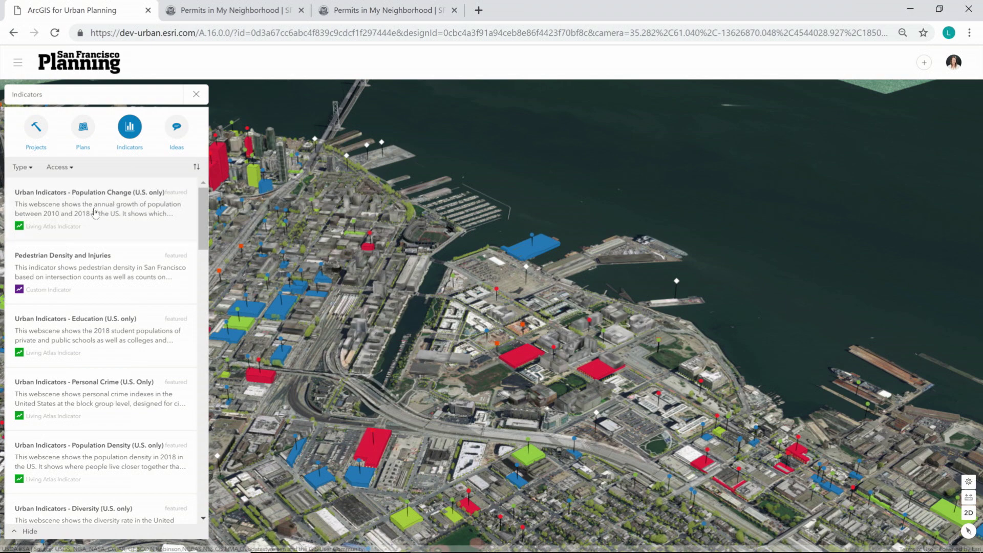
left_click(95, 213)
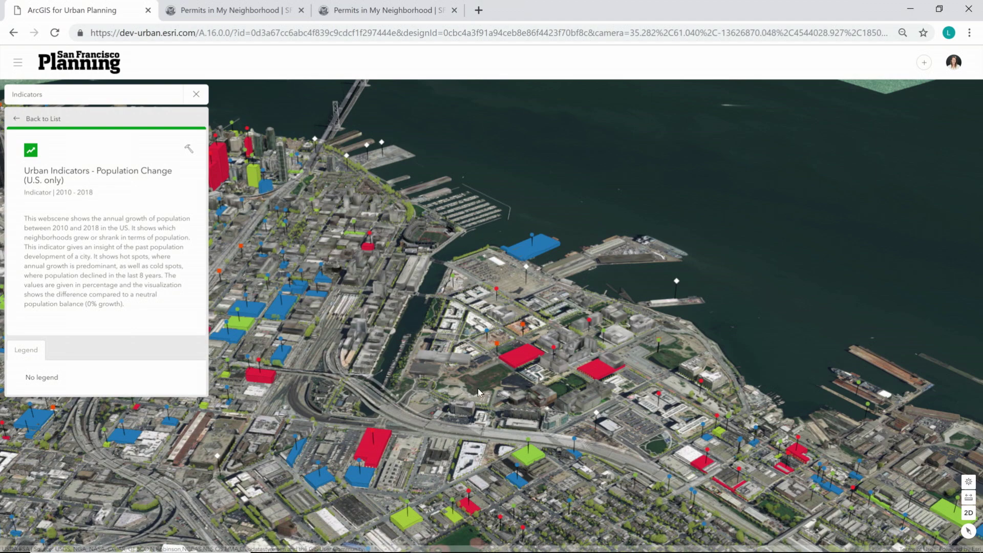
Step: Examine the population growth columns across San Francisco against the indicator's annual growth and decline legend
left_click_drag(479, 395, 395, 406)
right_click_drag(396, 405, 494, 426)
left_click_drag(494, 425, 536, 357)
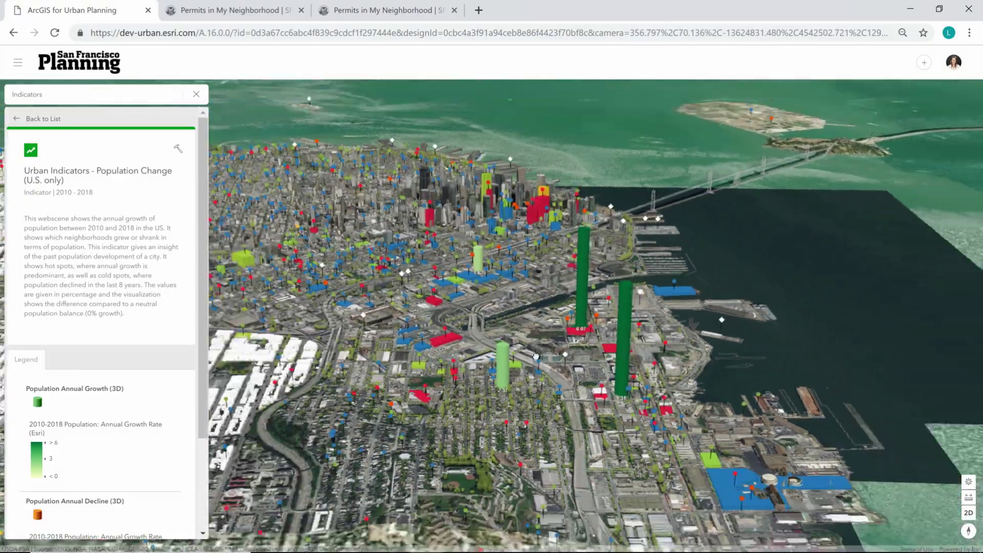
scroll(538, 407, "down", 3)
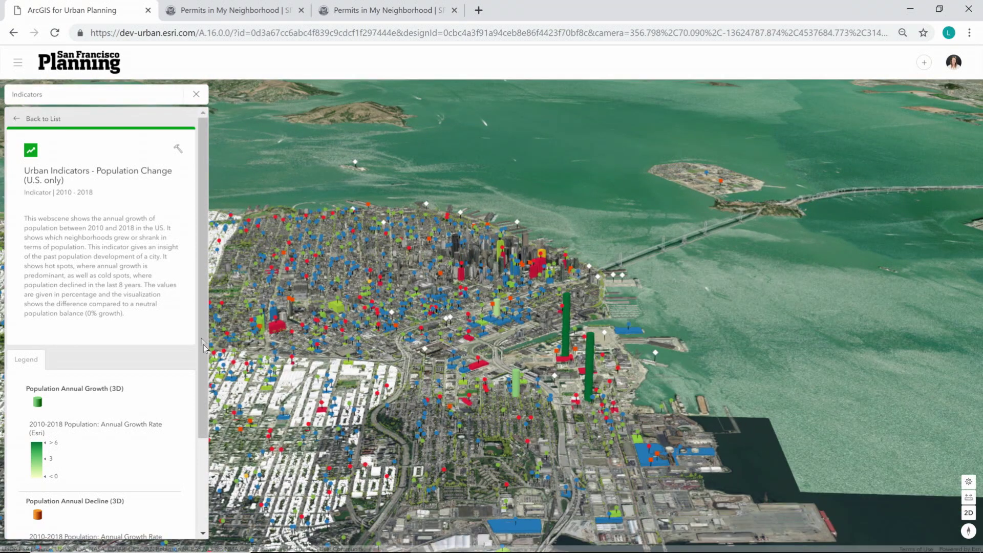
scroll(201, 302, "down", 2)
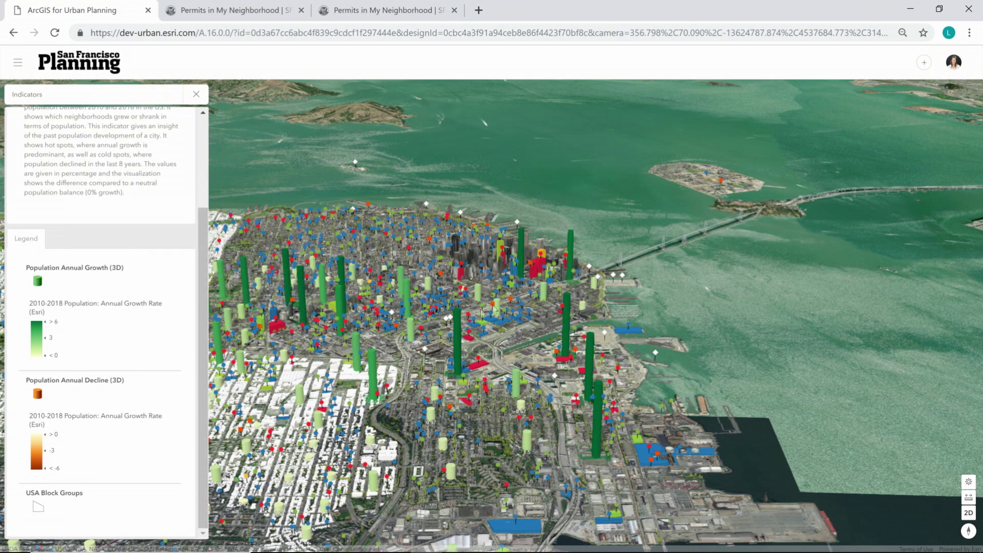
mouse_move(546, 314)
left_mouse_down()
mouse_move(589, 313)
mouse_move(561, 325)
left_mouse_up()
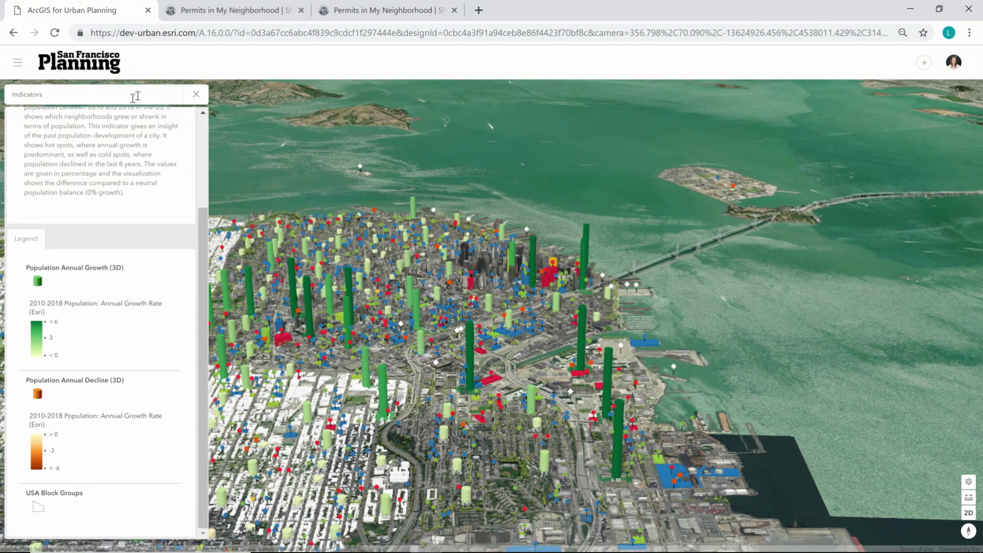
left_click_drag(205, 275, 206, 148)
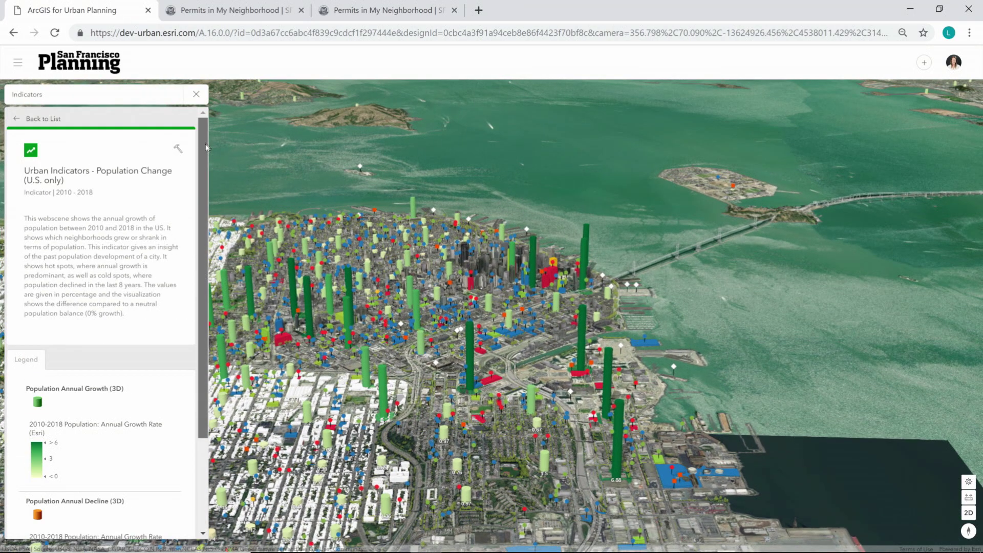
Step: Open the Pedestrian Density and Injuries indicator and review its legend with the whole city in view
left_click(44, 121)
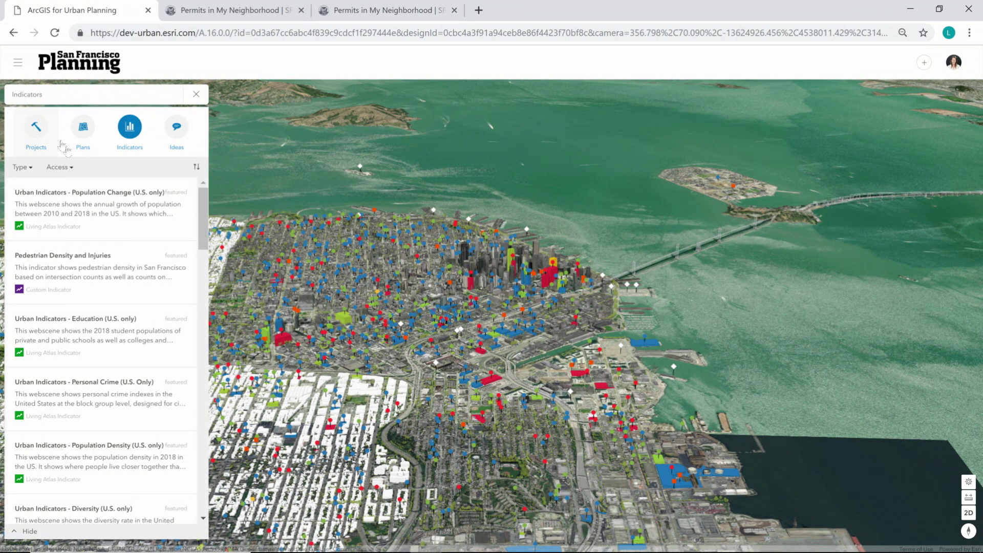
left_click(69, 270)
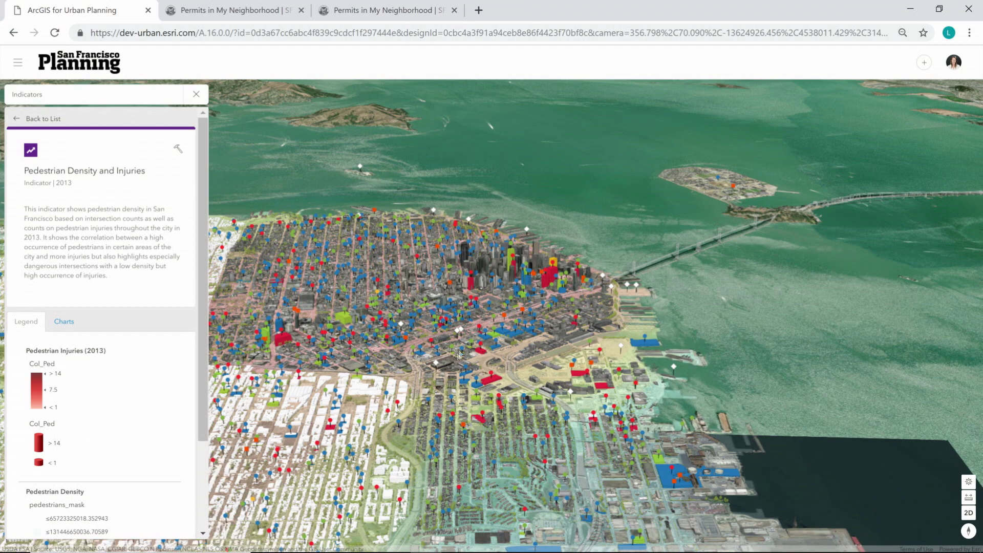
scroll(464, 351, "up", 3)
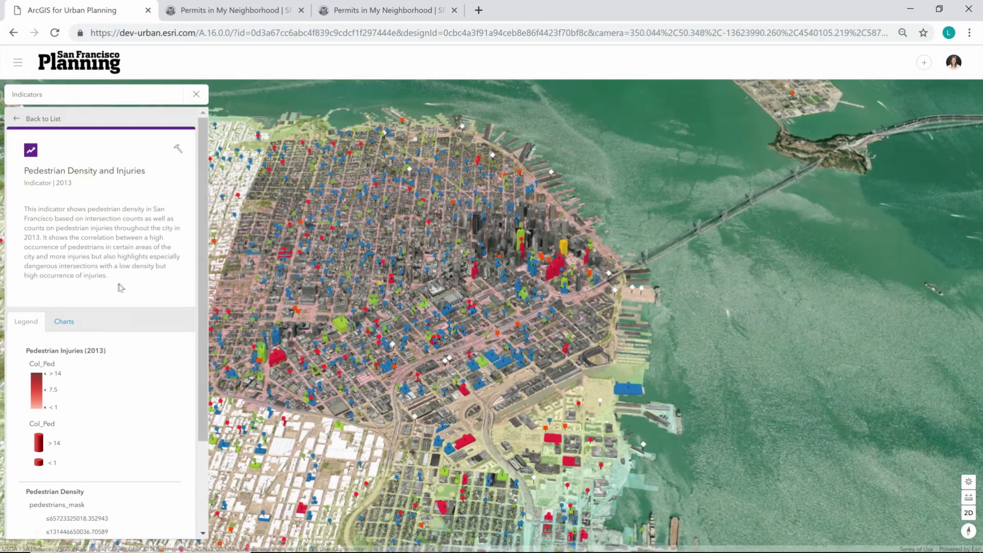
left_click_drag(206, 258, 200, 379)
scroll(374, 431, "down", 5)
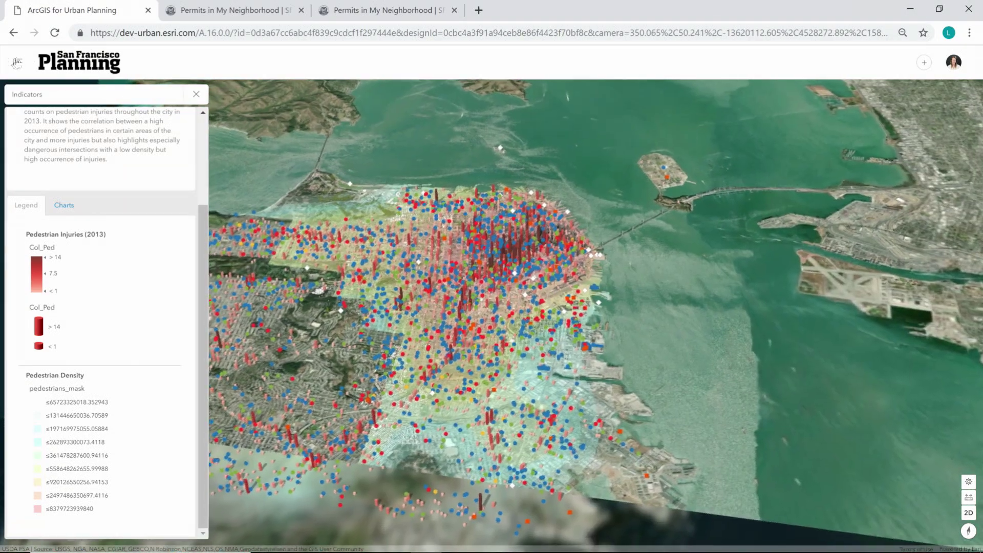
Step: Switch the scene's basemap from Satellite to Schematic
left_click(18, 64)
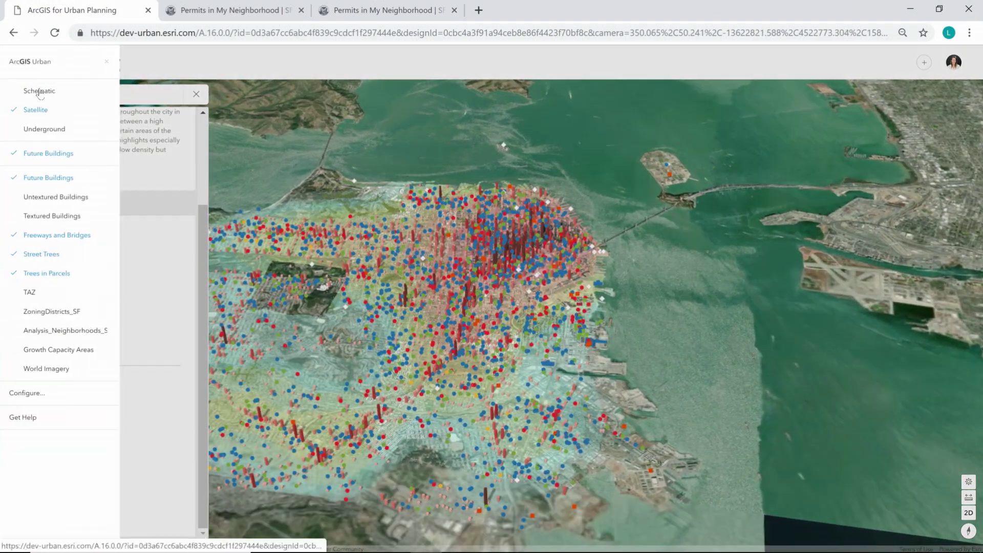
left_click(39, 91)
left_click(106, 63)
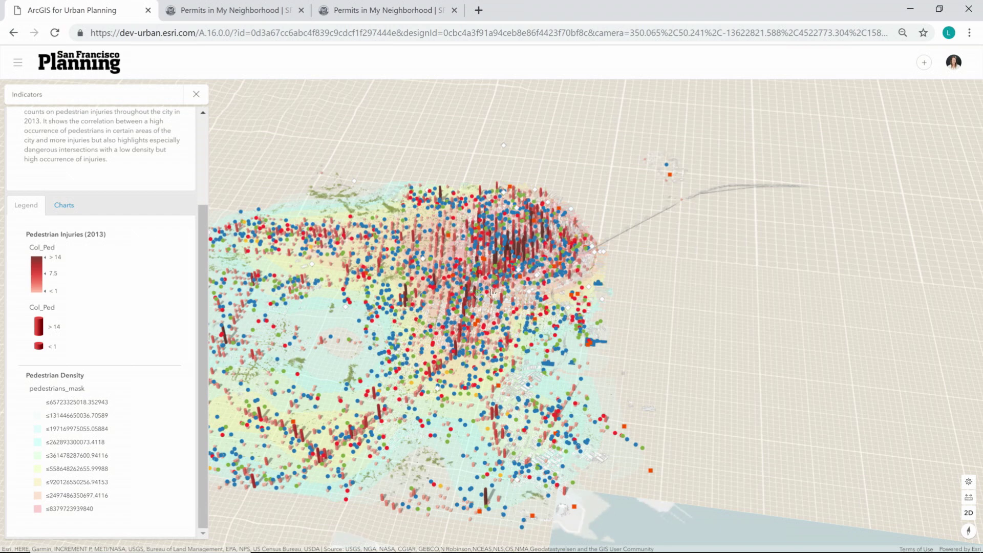
Step: Examine the pedestrian injury columns and density colours around downtown San Francisco, and reread the indicator's description
scroll(515, 302, "up", 4)
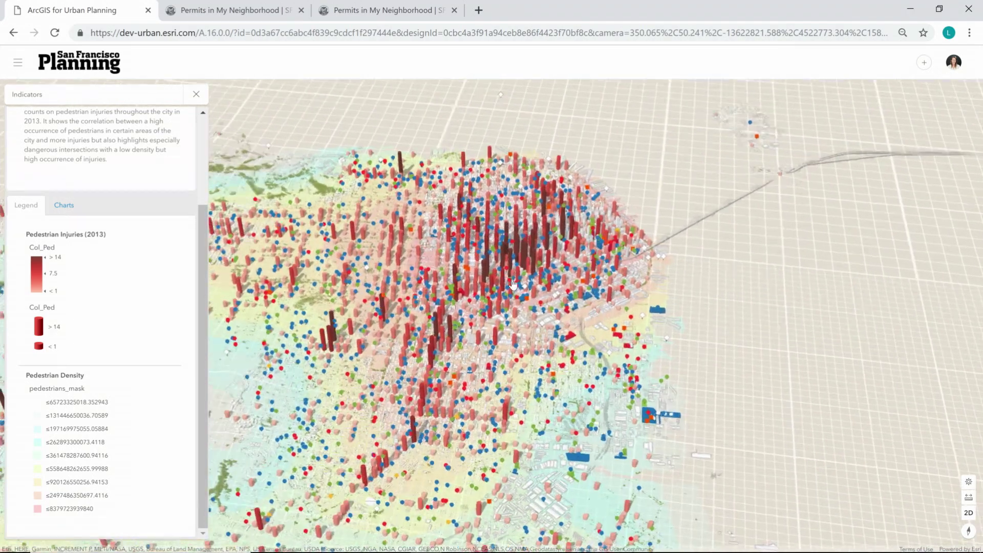
left_click_drag(515, 310, 611, 253)
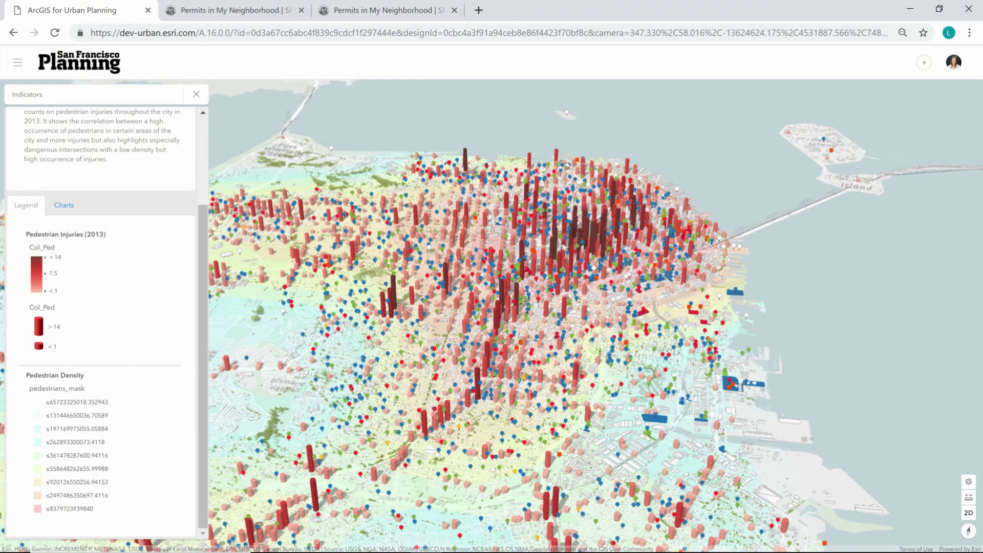
scroll(545, 252, "up", 3)
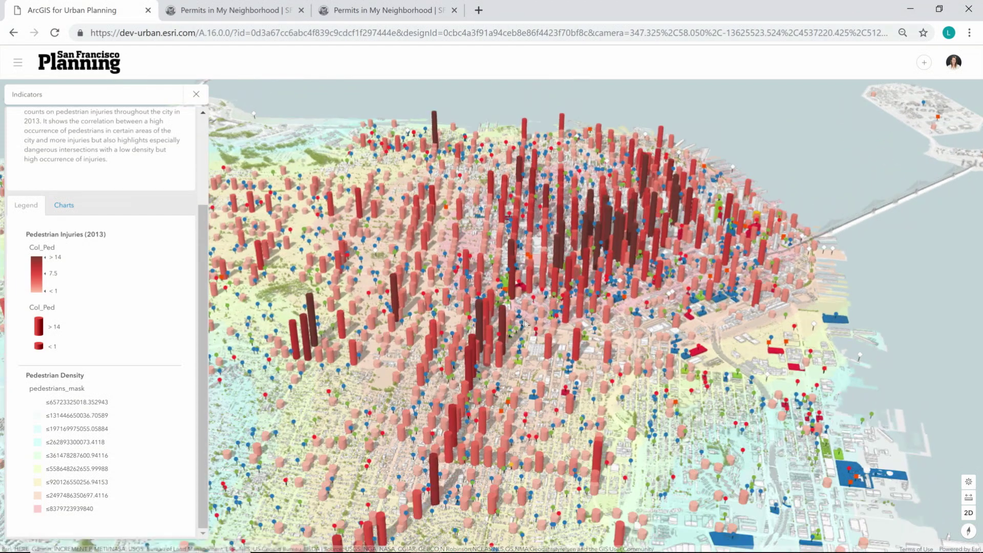
right_click_drag(525, 324, 531, 340)
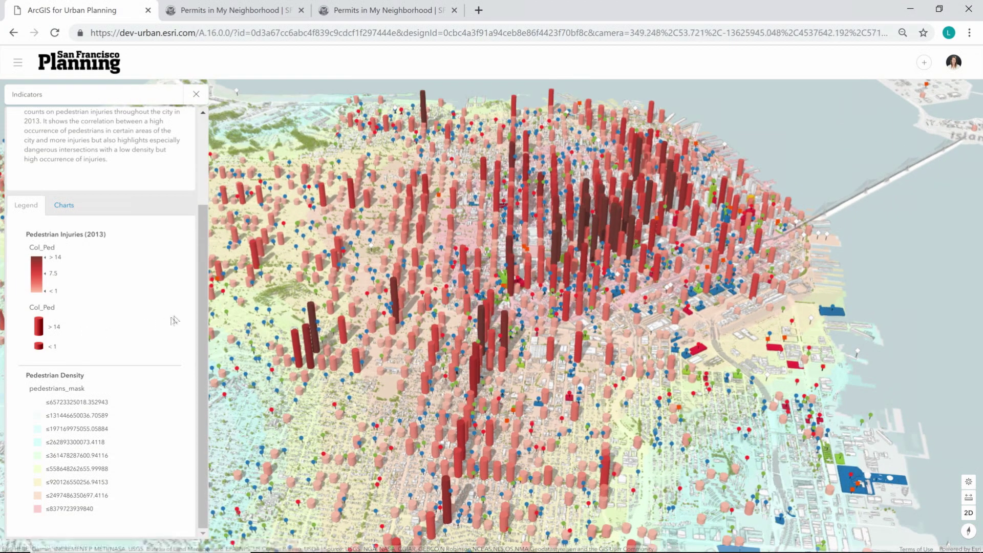
left_click_drag(201, 303, 210, 174)
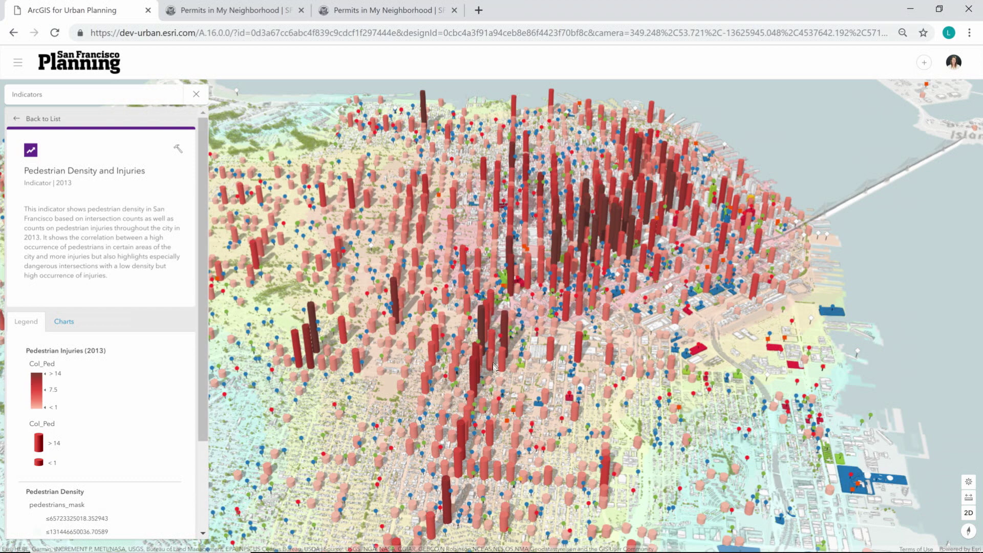
scroll(494, 368, "up", 2)
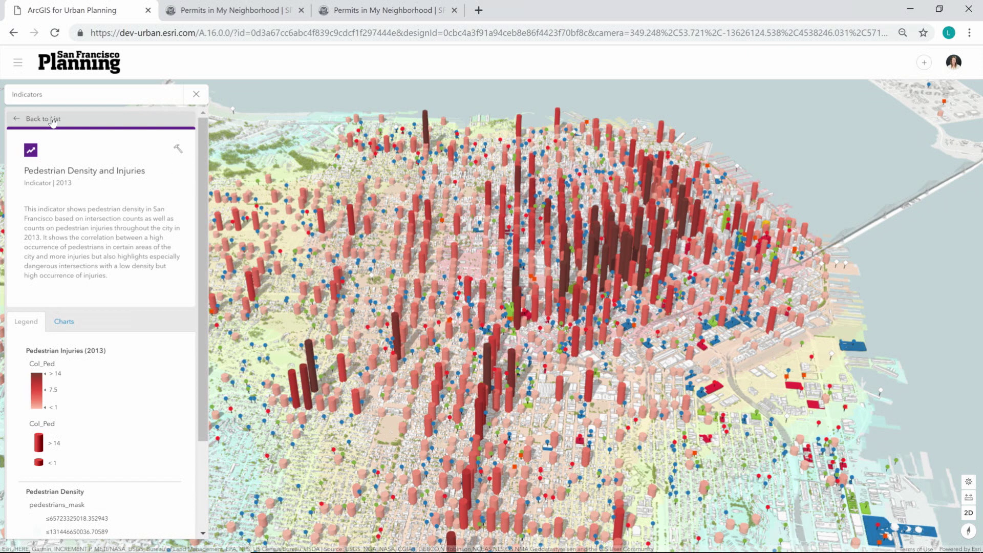
Step: Leave the pedestrian indicator, show the public Ideas on the map and browse their comments
left_click(52, 120)
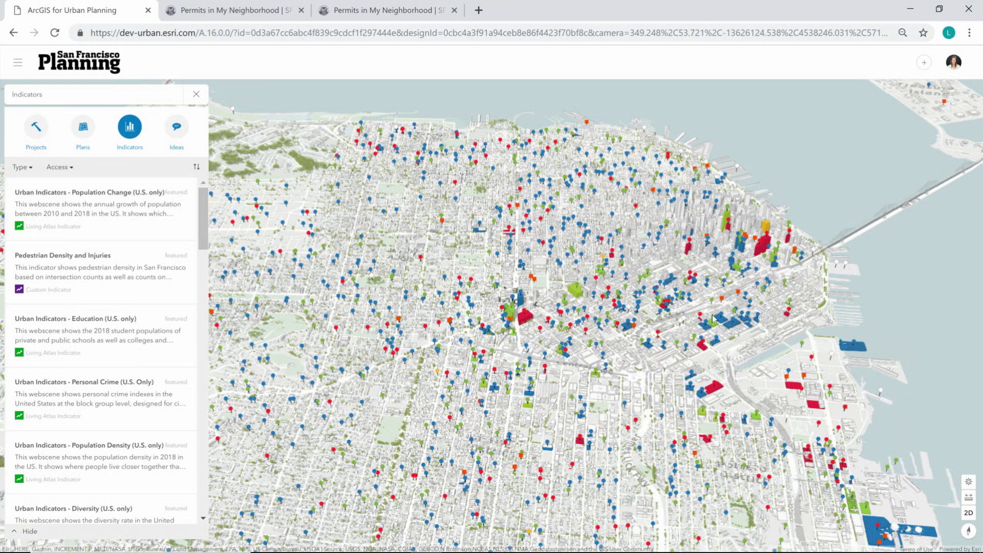
left_click_drag(679, 310, 519, 307)
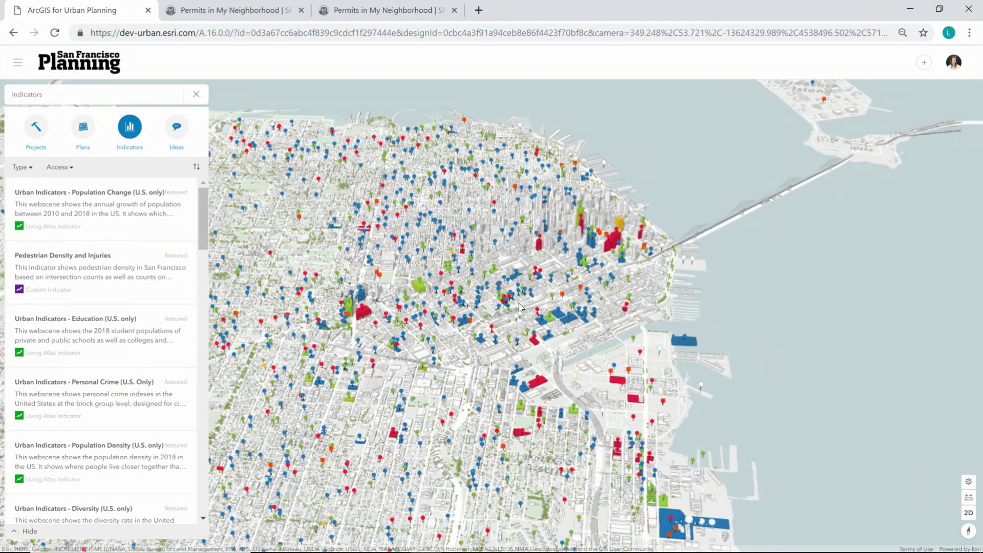
left_click(179, 135)
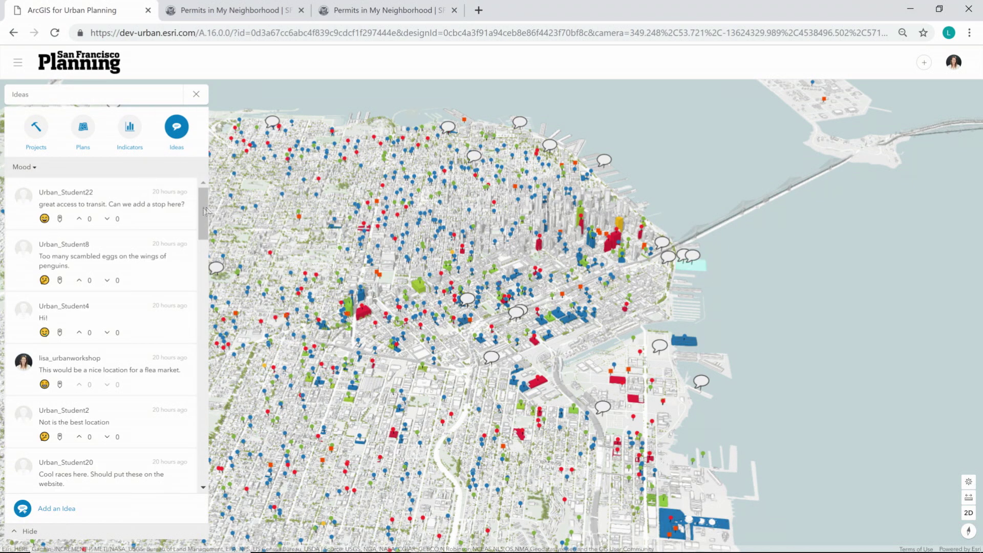
left_click_drag(201, 211, 200, 346)
Step: Open the idea posted downtown near the Bay Bridge waterfront, read its comment and examine its surroundings
right_click_drag(655, 315, 711, 309)
scroll(710, 352, "up", 5)
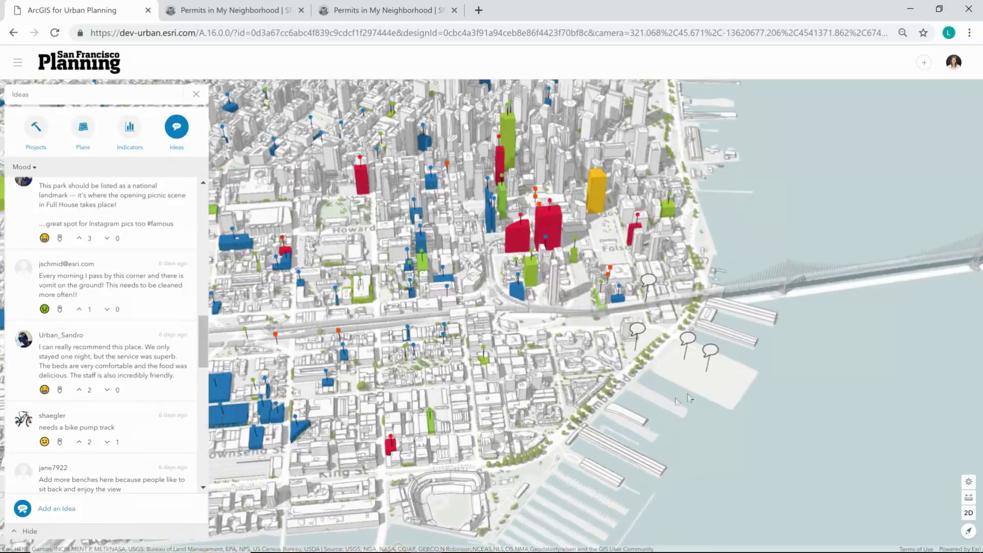
scroll(614, 335, "down", 5)
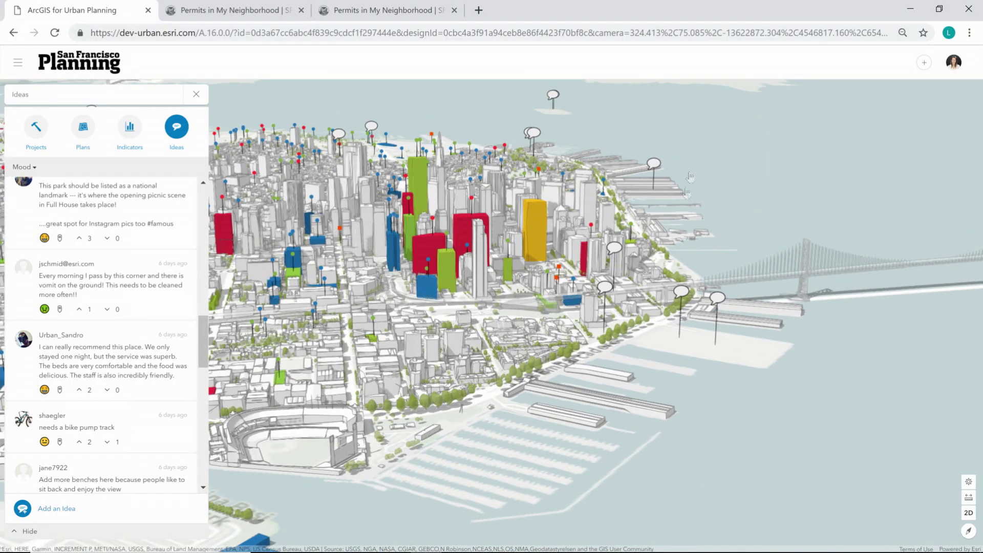
left_click(614, 250)
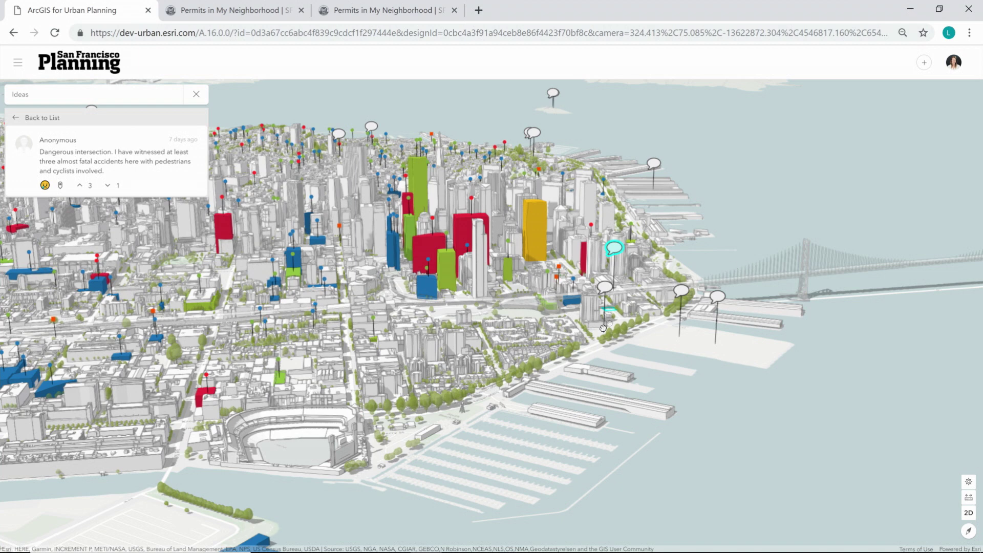
right_click_drag(555, 345, 540, 352)
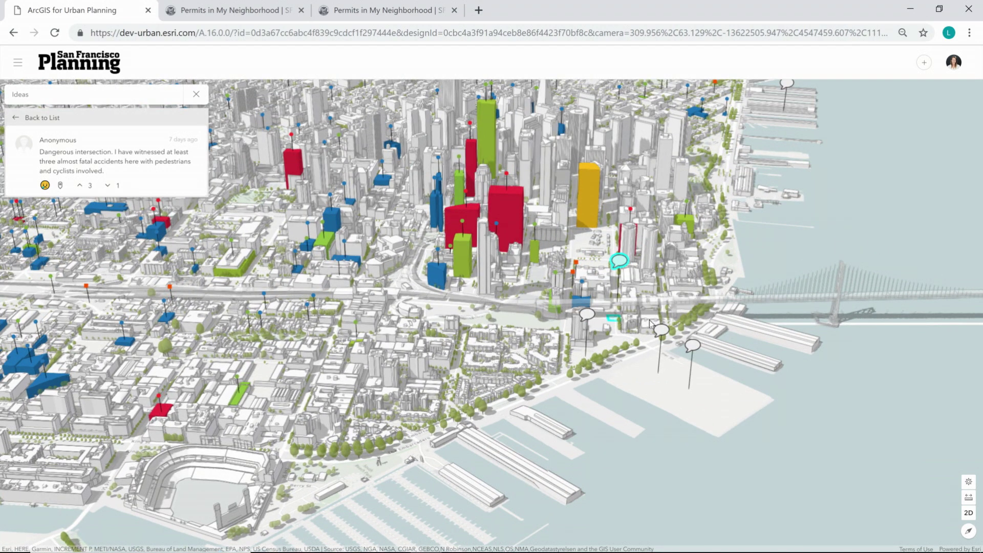
right_click_drag(517, 357, 561, 329)
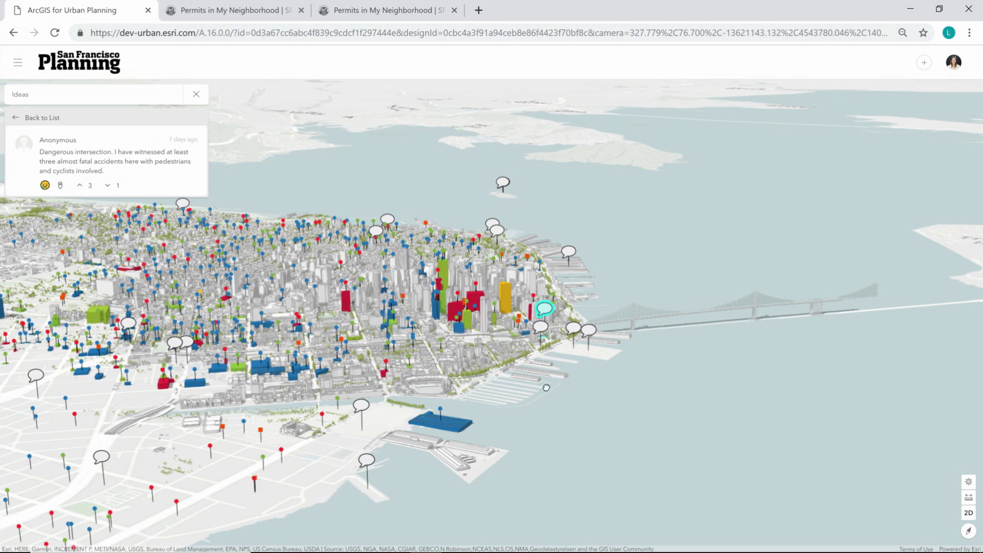
right_click_drag(547, 388, 443, 407)
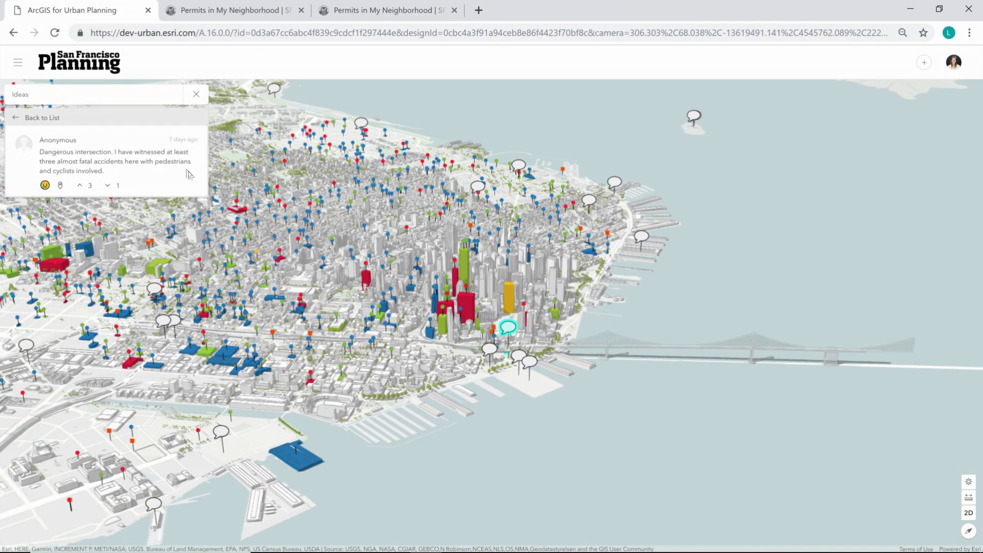
Step: Return to the full list of ideas and view their locations across the whole city
left_click(65, 121)
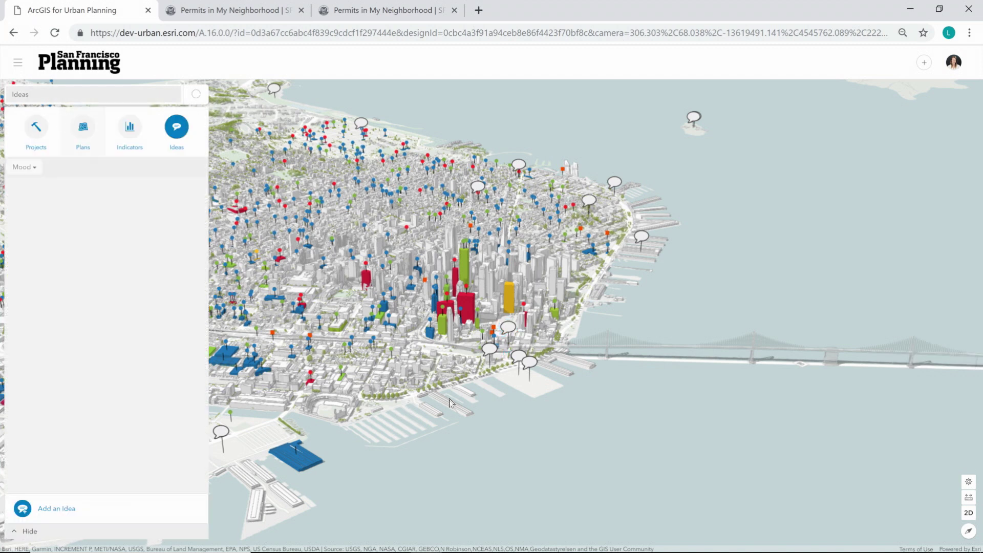
left_click_drag(394, 305, 548, 287)
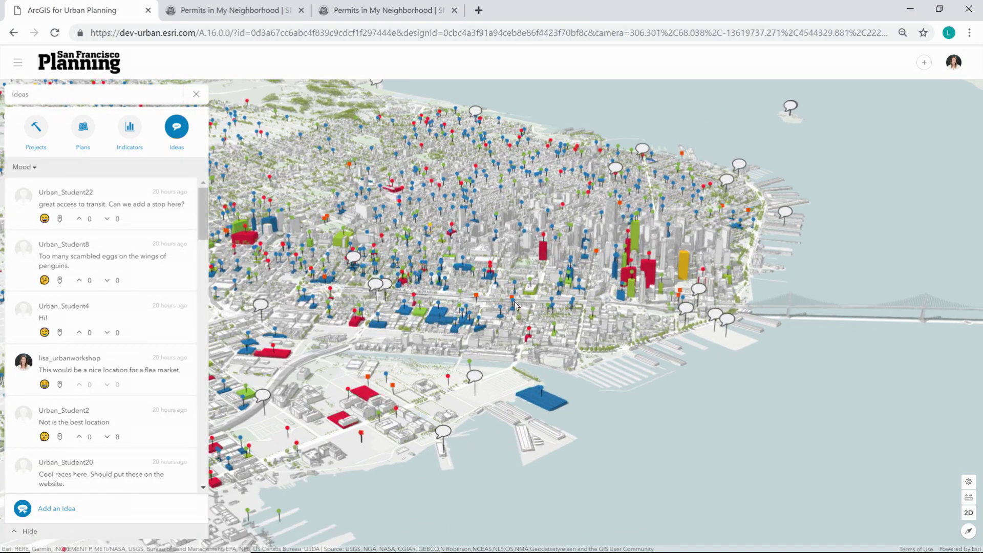
scroll(514, 309, "down", 3)
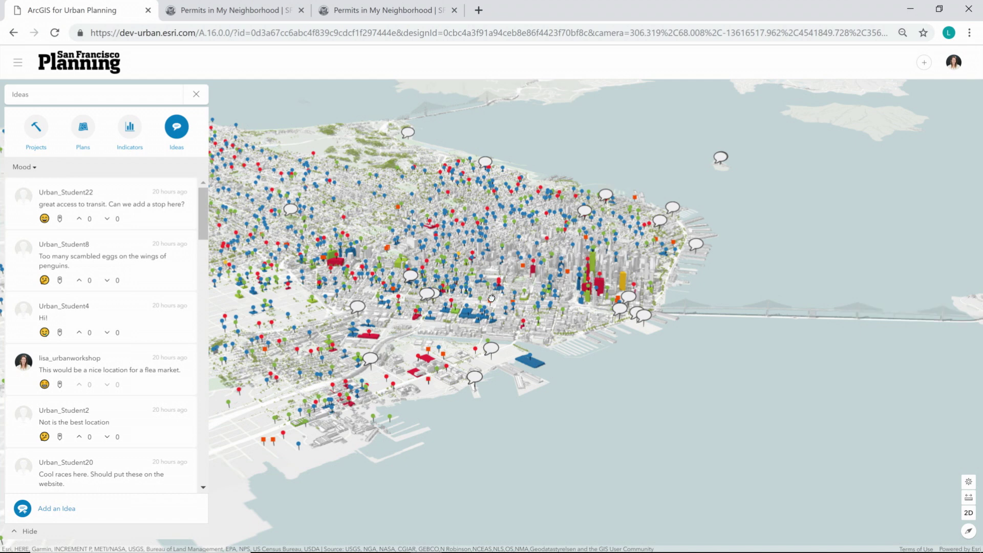
left_click_drag(492, 298, 487, 306)
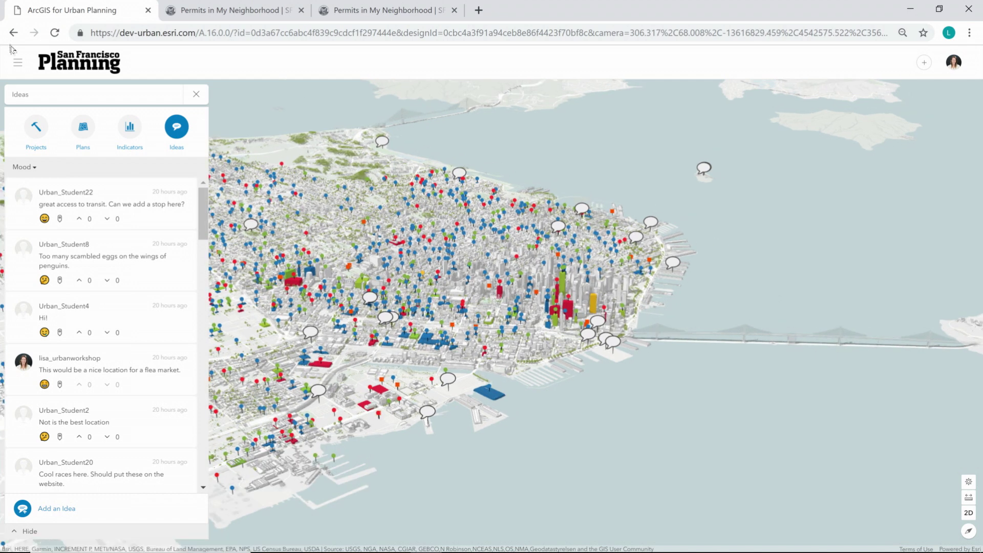
Step: Open the Urban configuration settings, review the embed code and options under Sharing, and close them without changes
left_click(18, 65)
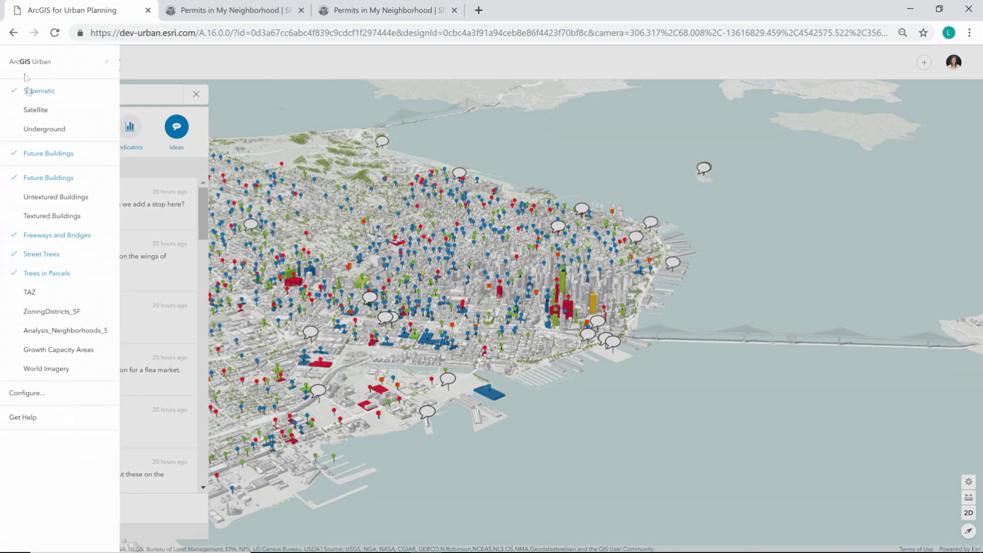
left_click(36, 397)
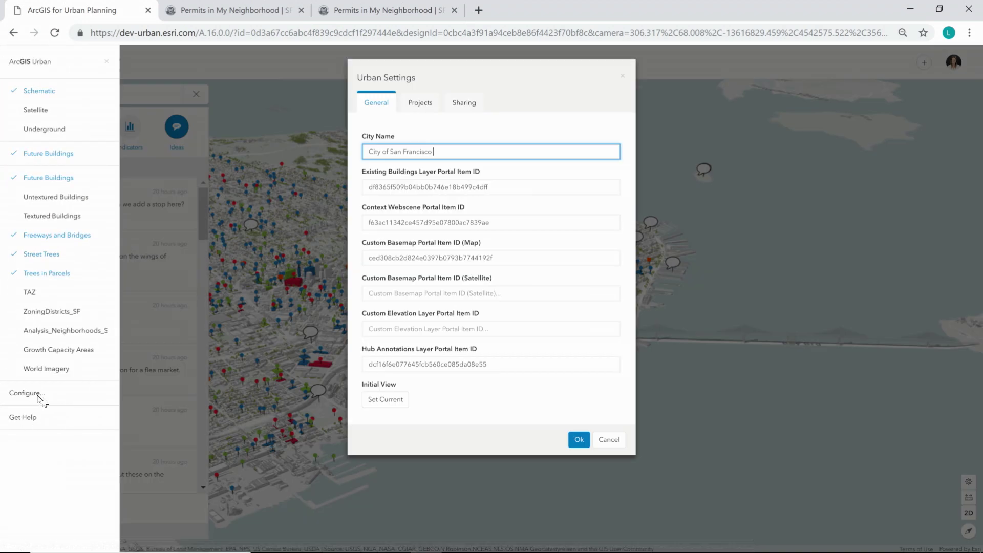
left_click(467, 105)
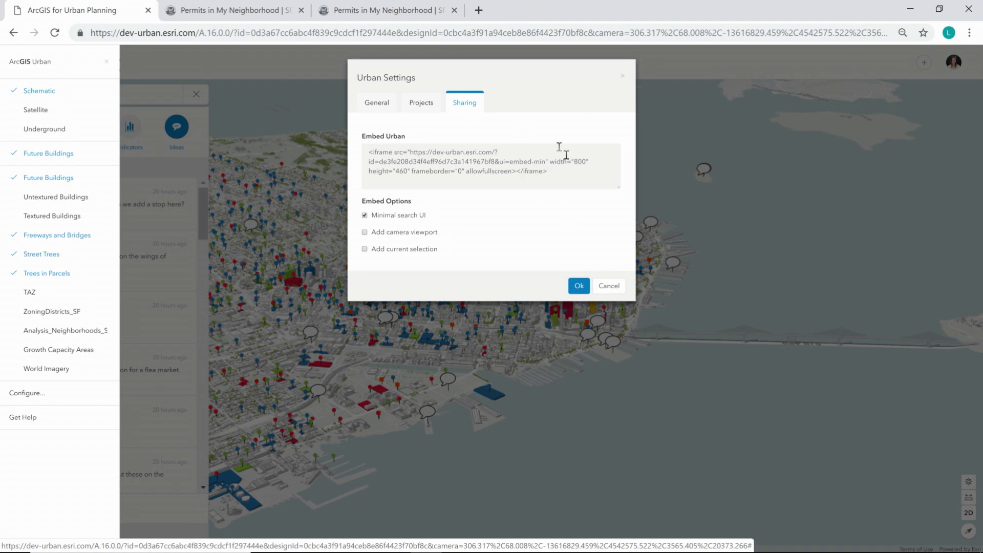
left_click(609, 286)
left_click(108, 63)
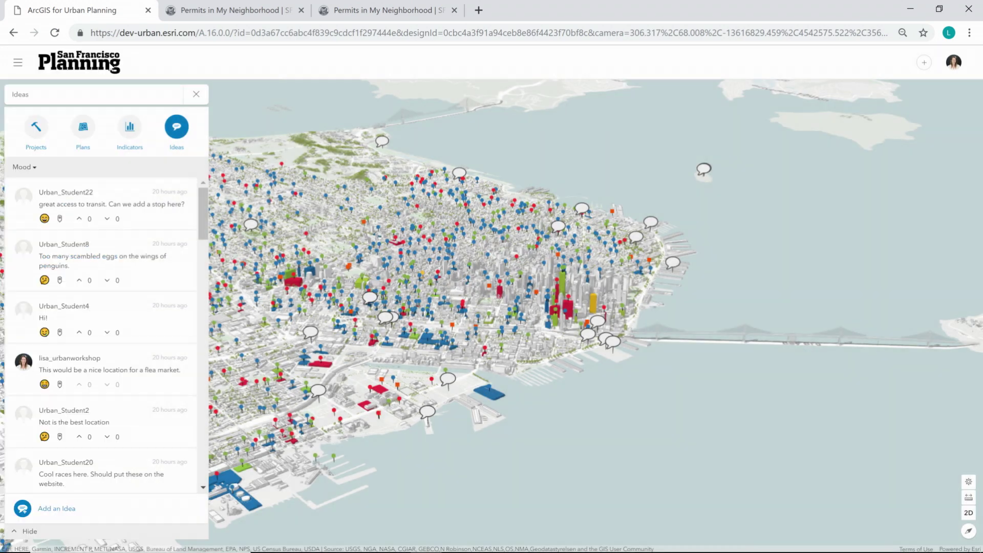
Step: Switch to the SF Planning "Permits in My Neighborhood" page with the orange planning application search and look through its content
left_click(231, 10)
scroll(895, 264, "down", 15)
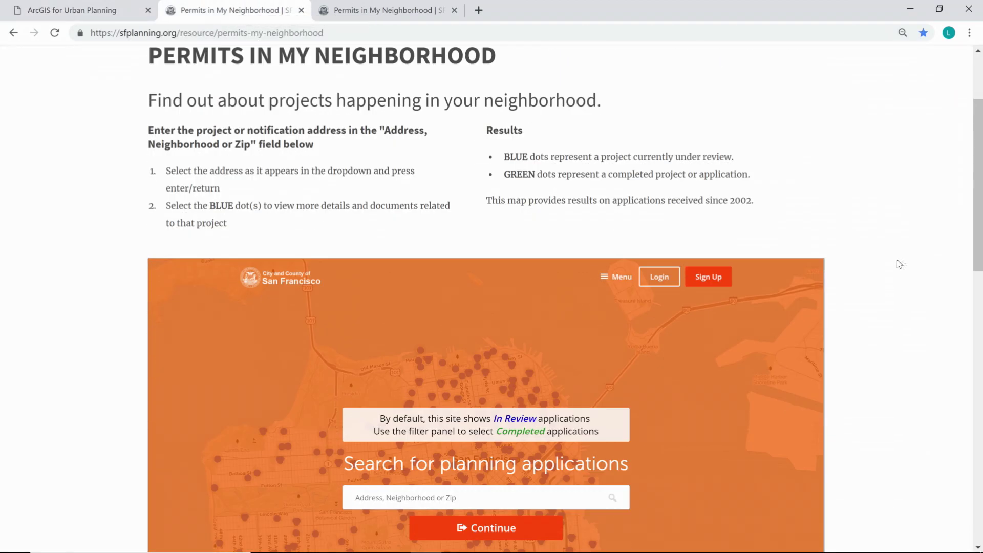
scroll(898, 280, "up", 15)
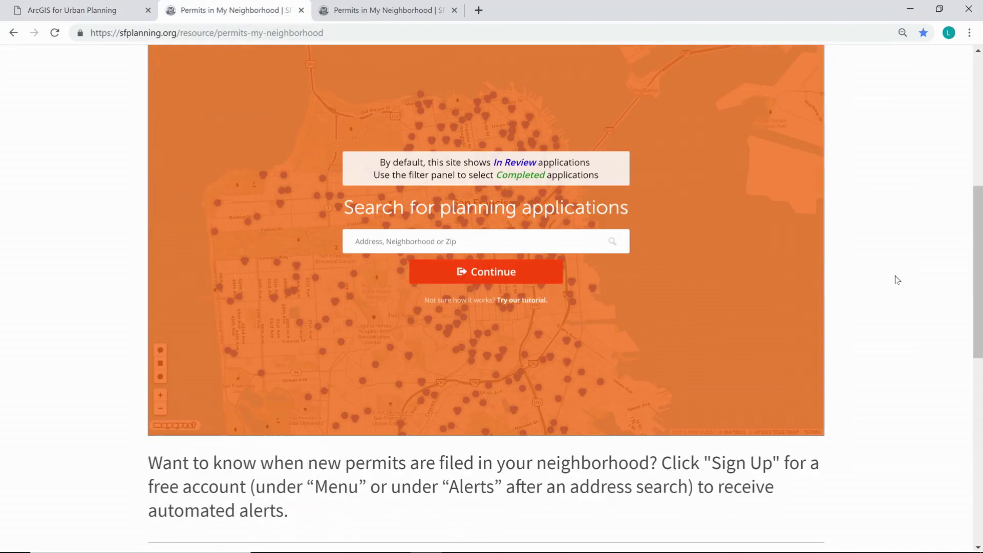
scroll(896, 276, "down", 5)
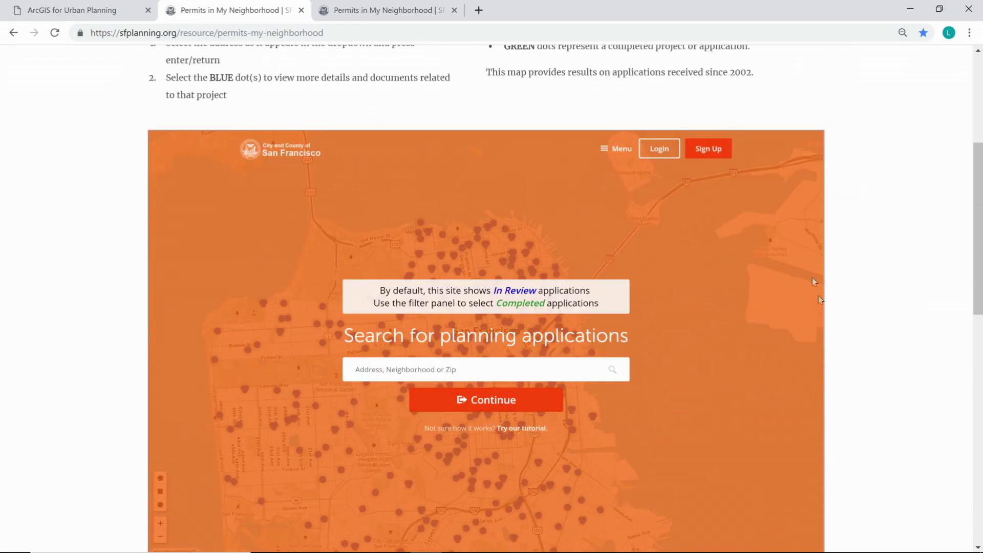
scroll(819, 328, "down", 1)
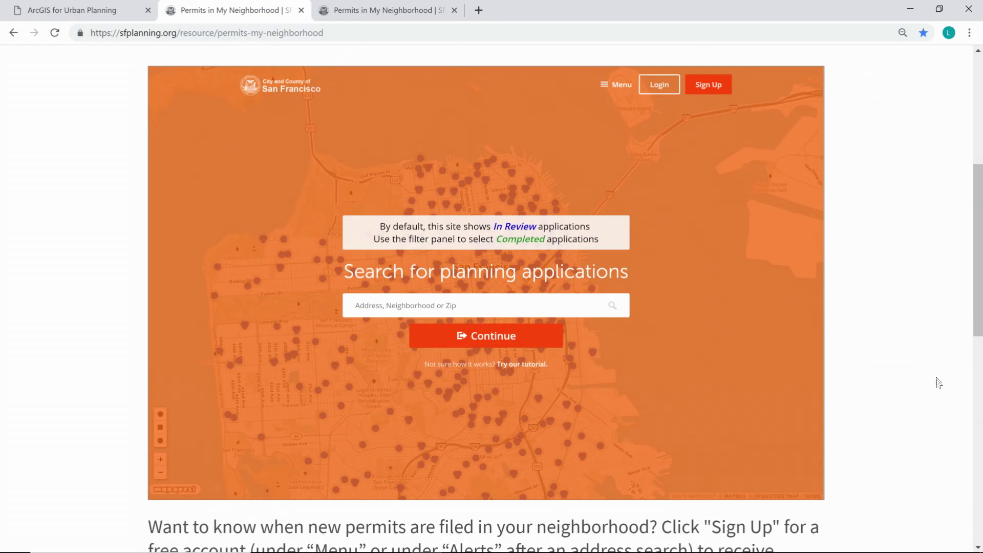
scroll(953, 383, "up", 5)
Step: Open the version of the permits page with the embedded 3D Urban map and examine the downtown projects in it
left_click(386, 12)
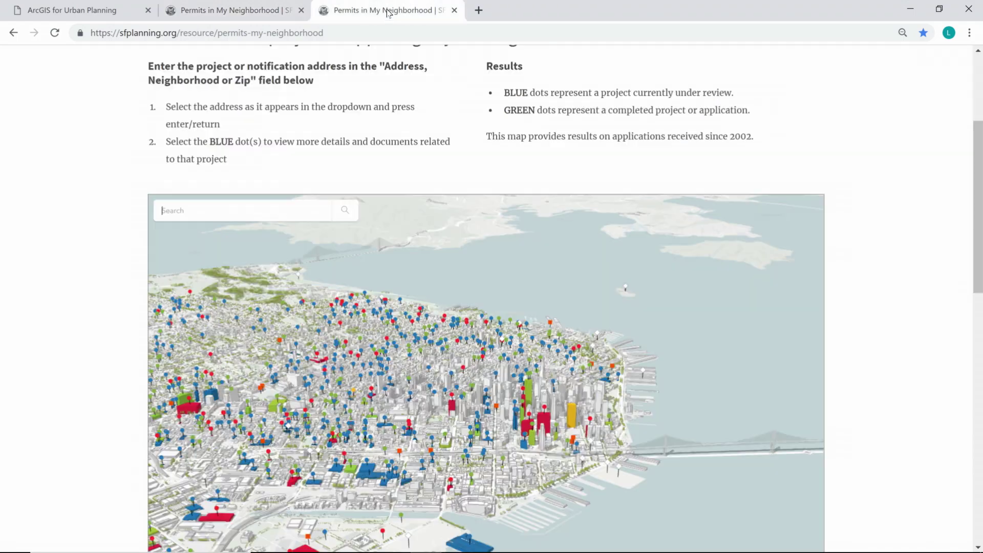
scroll(897, 220, "up", 4)
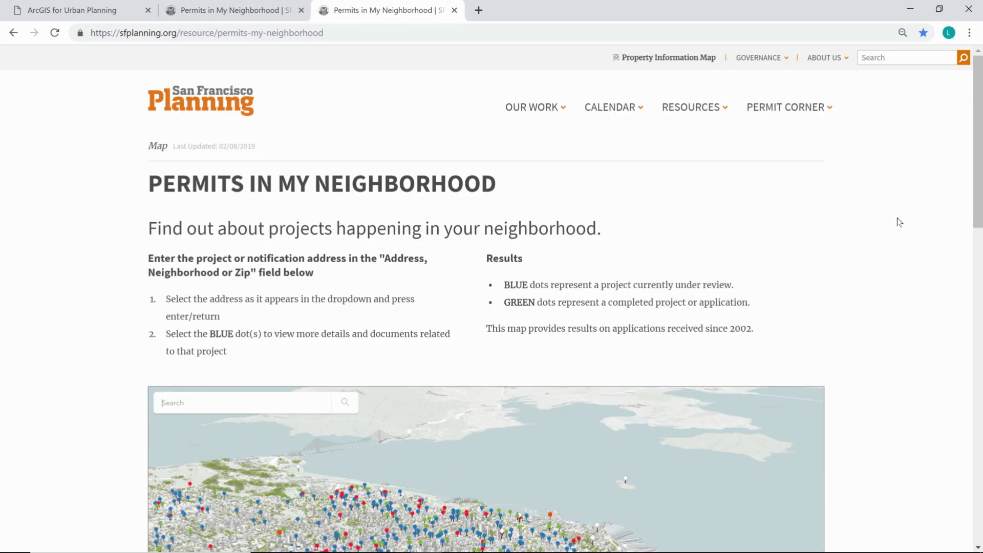
scroll(897, 220, "down", 3)
scroll(897, 220, "down", 3)
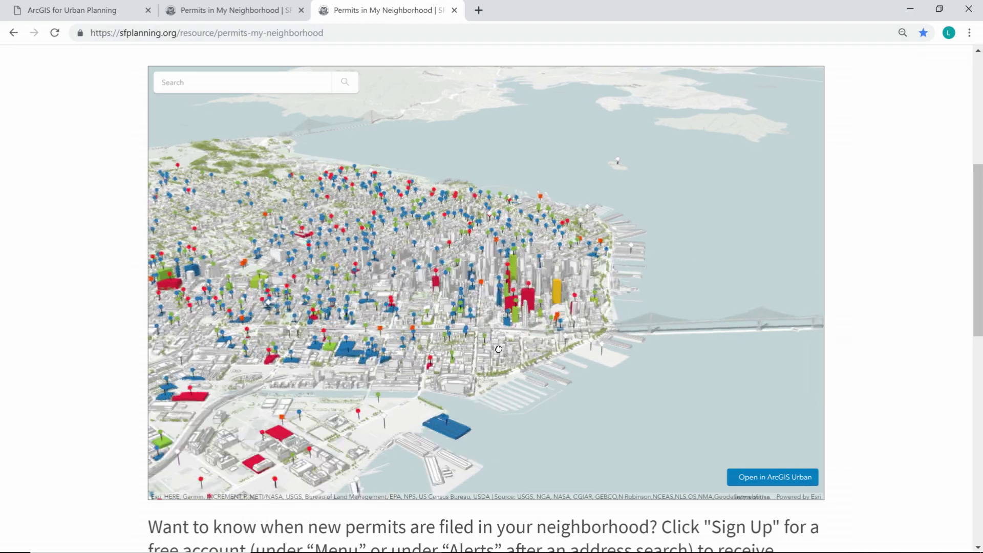
right_click_drag(461, 372, 428, 401)
scroll(542, 317, "up", 3)
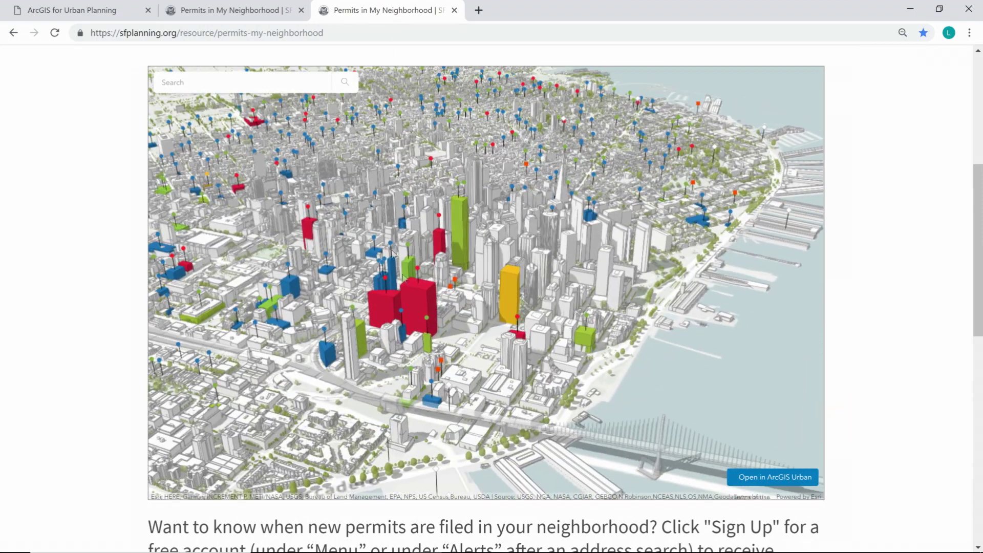
Step: Search the embedded map for "Chase Center", open the Chase Center Arena project and zoom to its site
left_click(261, 82)
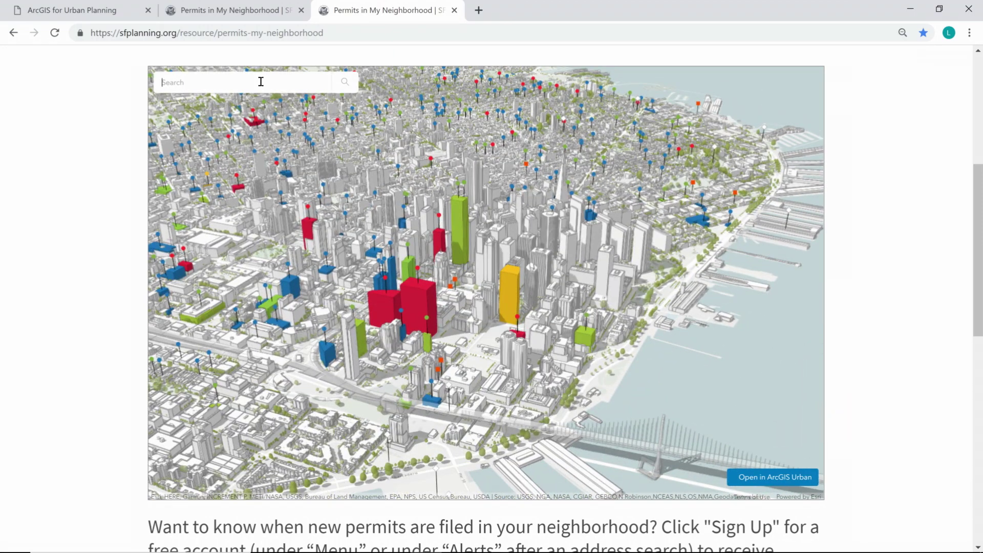
type("q")
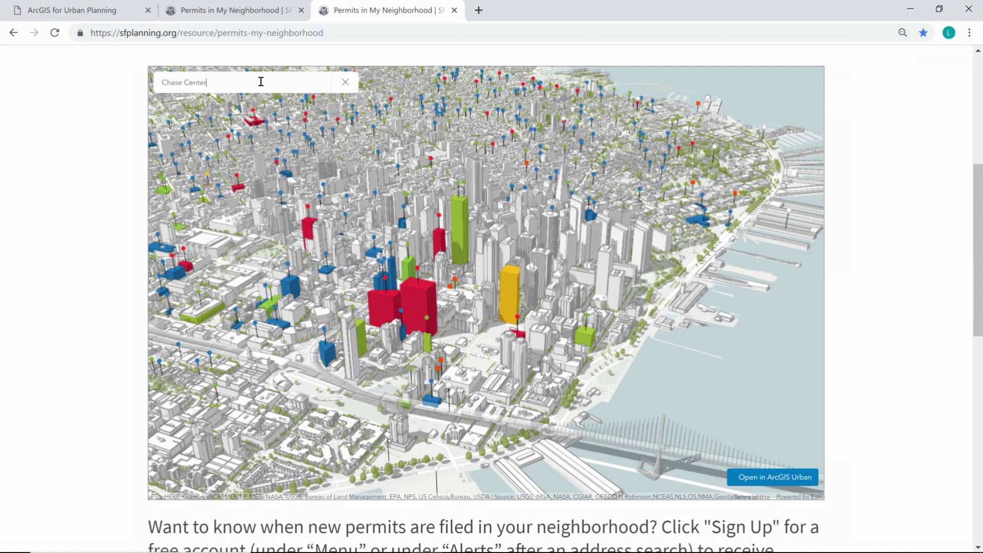
type("hase Center")
key("Return")
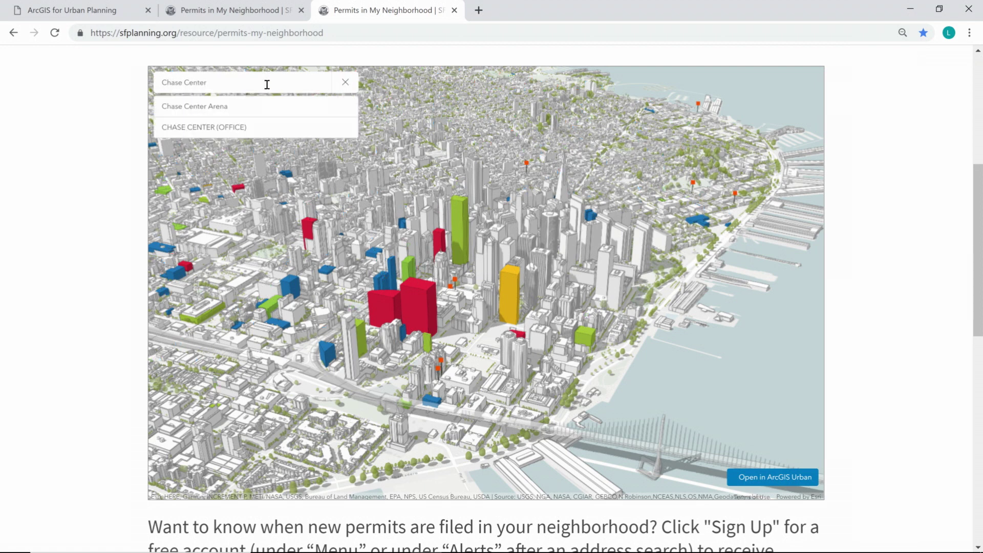
left_click(219, 107)
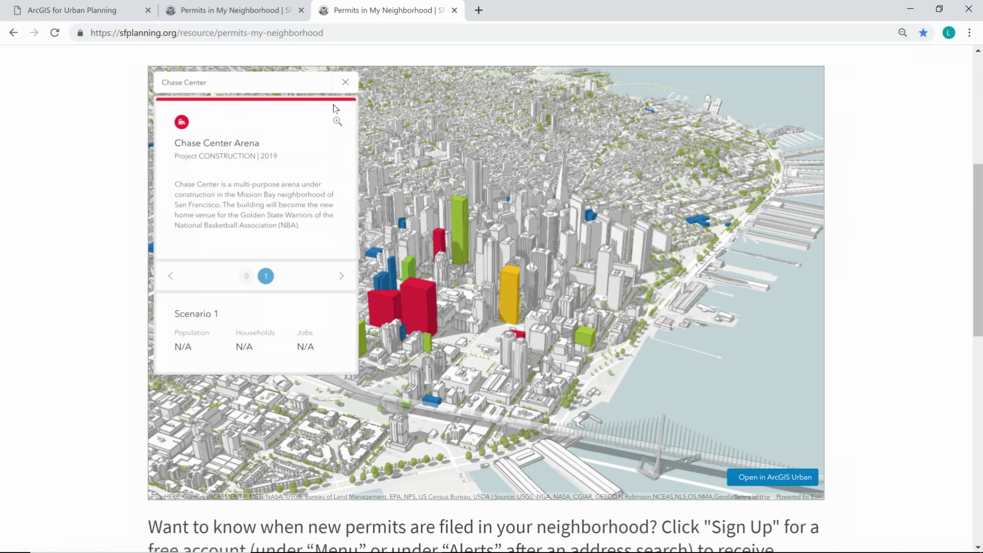
left_click(337, 123)
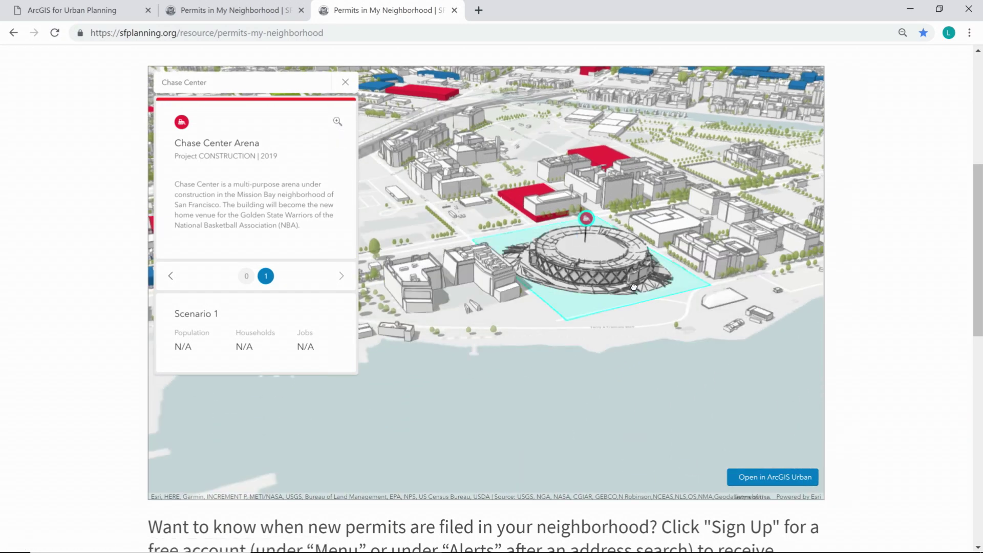
Step: Examine the Chase Center Arena and its Mission Bay surroundings from a low waterfront angle and from above
right_click_drag(626, 297, 602, 292)
scroll(588, 333, "up", 3)
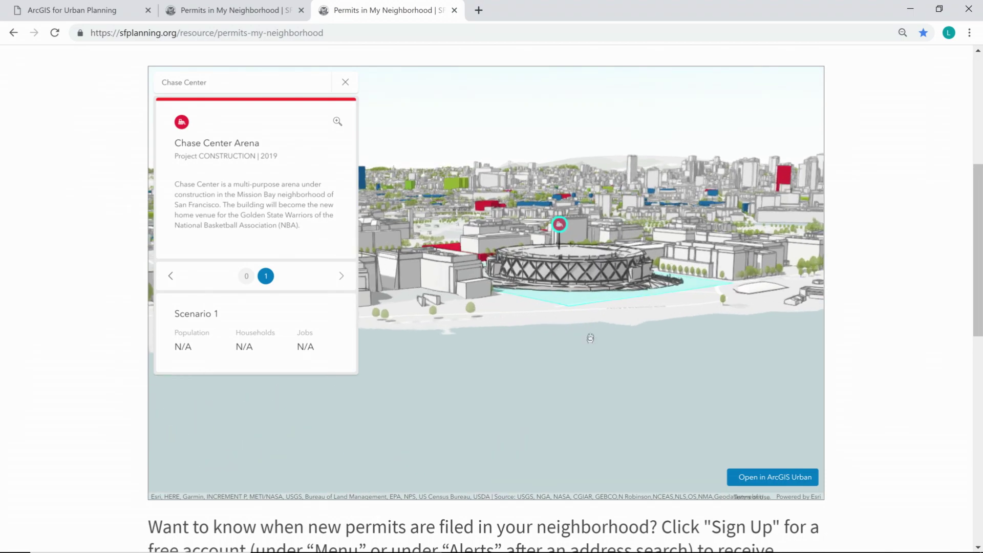
scroll(603, 329, "up", 2)
right_click_drag(575, 354, 603, 347)
scroll(595, 305, "down", 2)
scroll(597, 301, "down", 2)
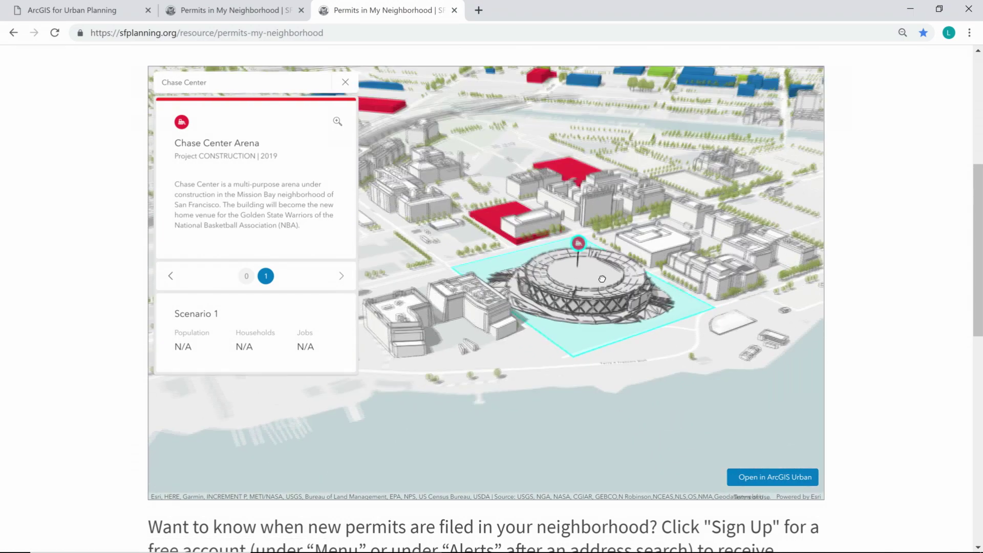